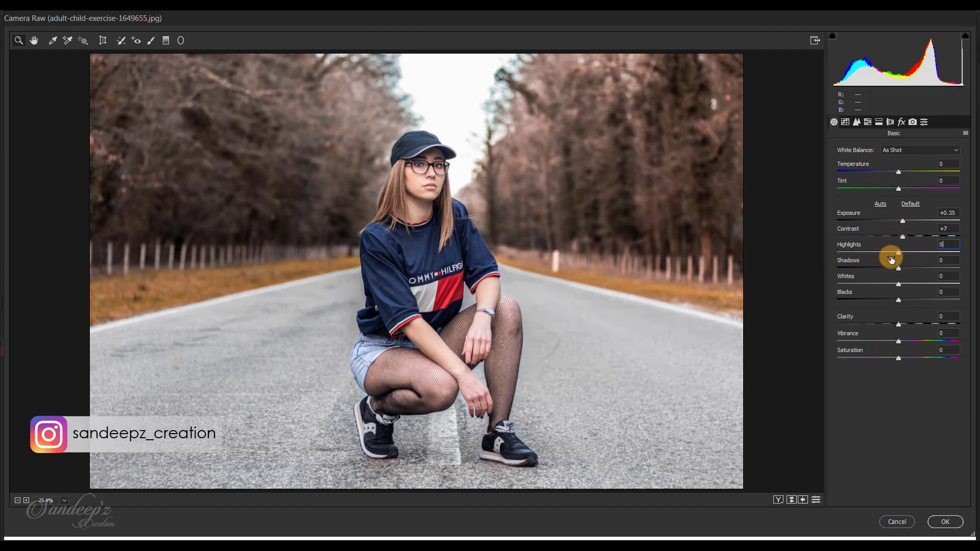
# Step: Fine-tune the photo's basic tone and clarity adjustments and open its tone curve settings
pyautogui.moveTo(896, 254); pyautogui.dragTo(896, 284)
pyautogui.click(901, 326)
pyautogui.click(846, 120)
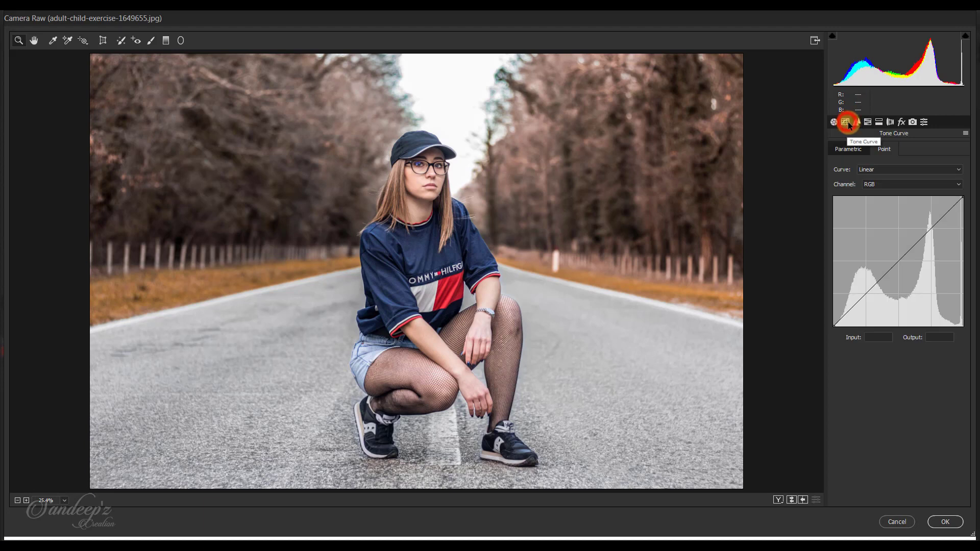
# Step: Reduce the photo's noise by setting luminance to 51 and luminance contrast to 51
pyautogui.click(856, 121)
pyautogui.click(899, 249)
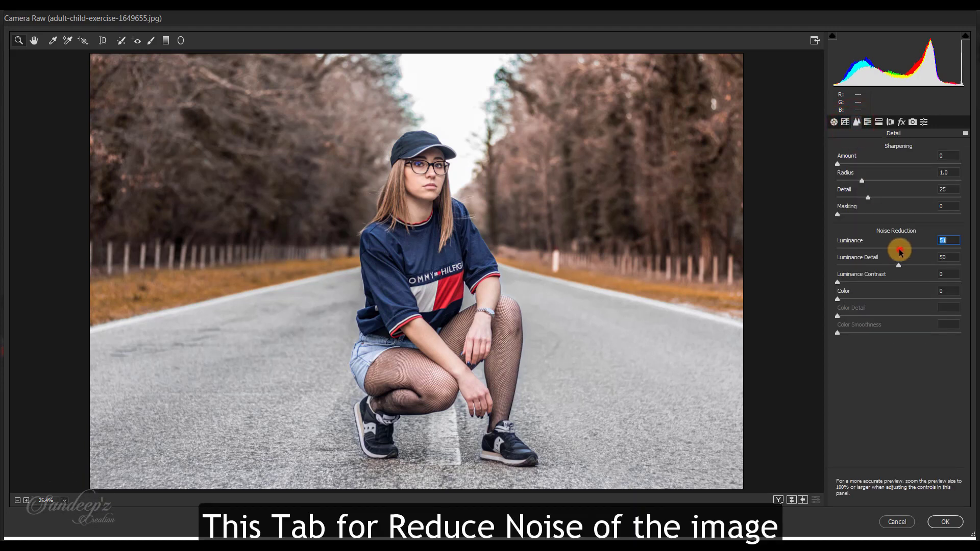
pyautogui.click(900, 283)
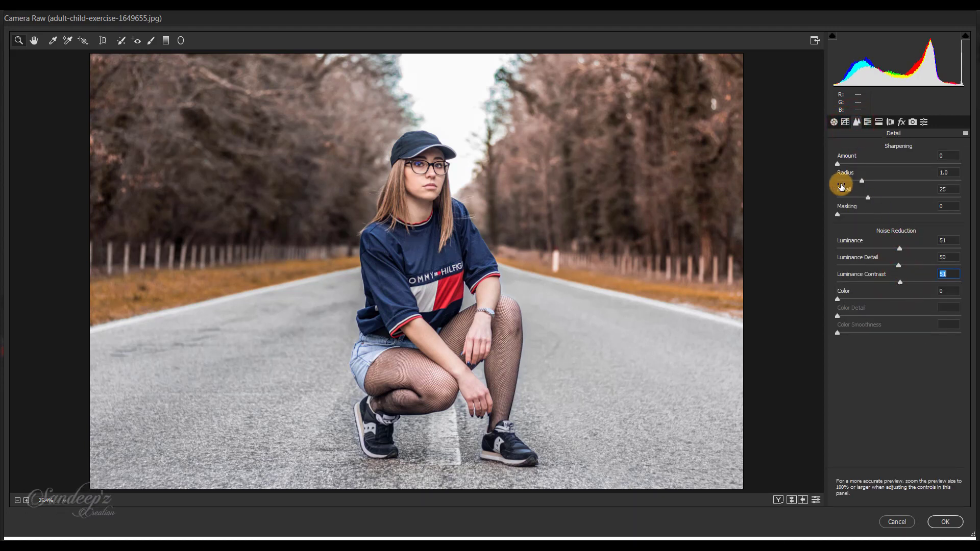
# Step: In the HSL hue adjustments, set reds to +24 and oranges to -33, and lower the yellows
pyautogui.click(867, 122)
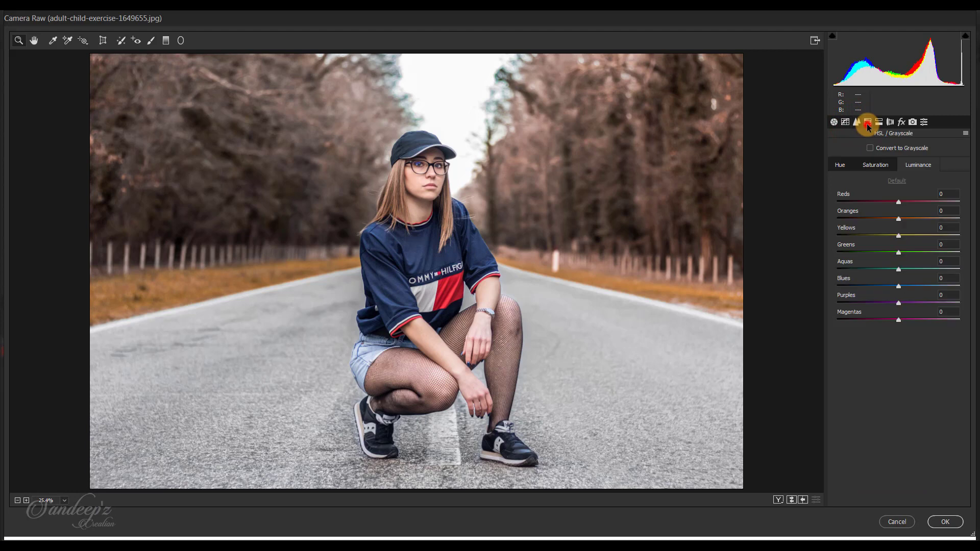
pyautogui.click(845, 164)
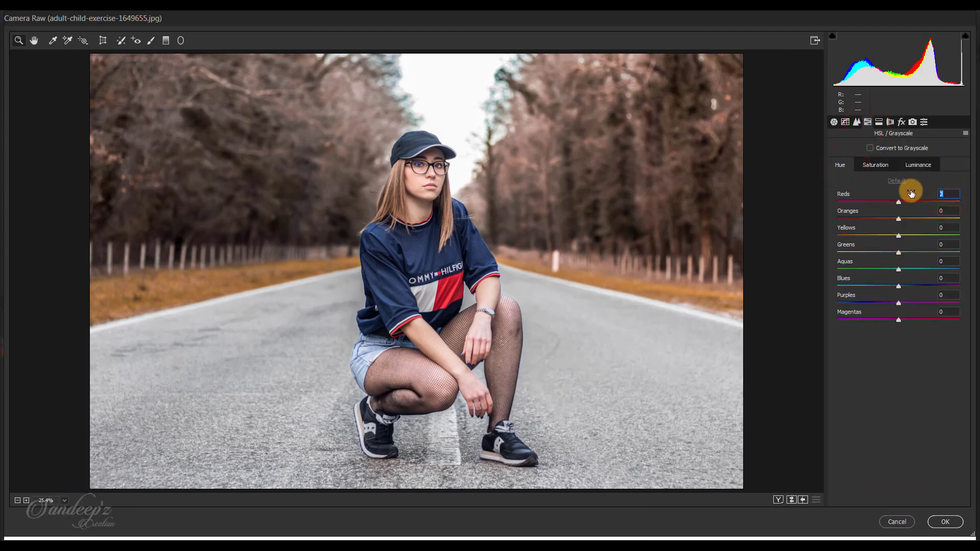
pyautogui.write('24')
pyautogui.press('Tab')
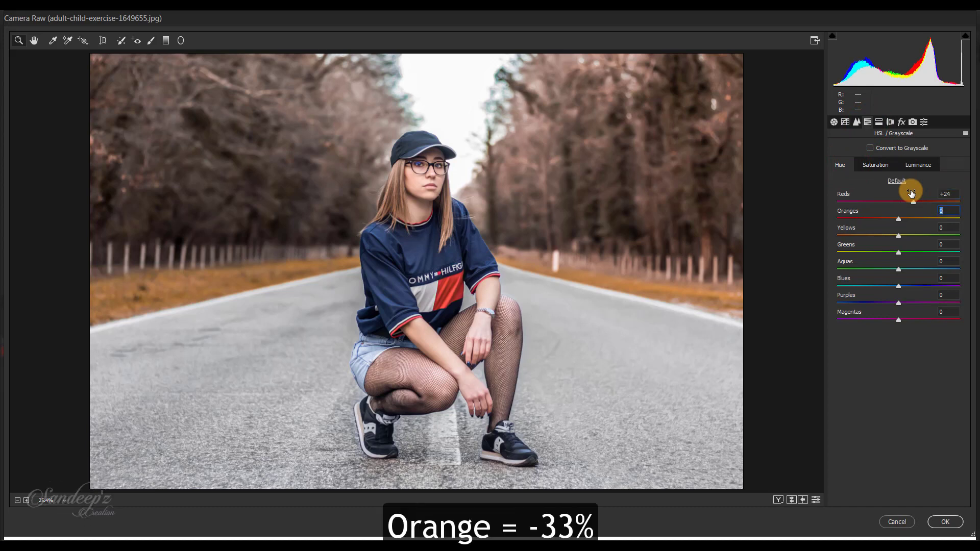
pyautogui.write('-33')
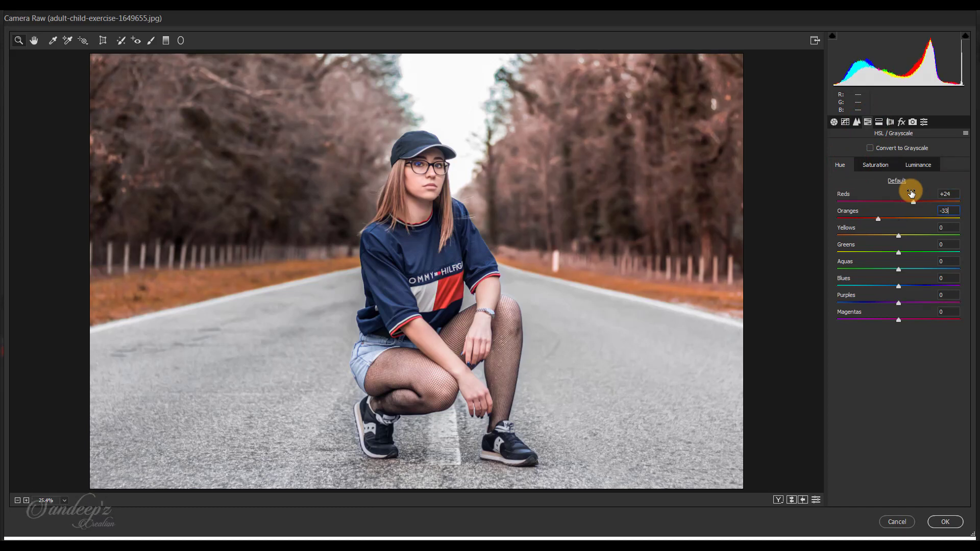
pyautogui.press('Tab')
pyautogui.write('-1')
# Step: Set the HSL saturation of yellows, greens and aquas to -90 each
pyautogui.click(874, 165)
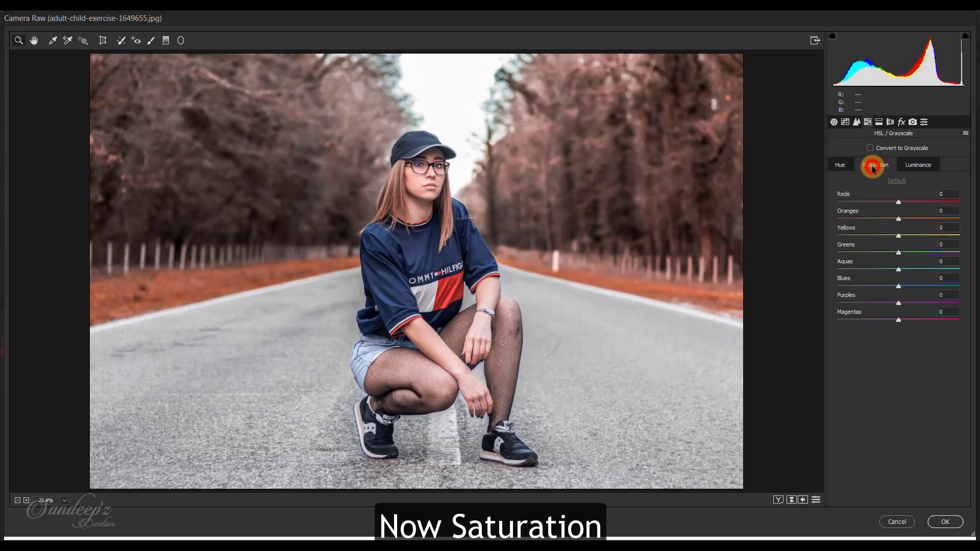
pyautogui.click(946, 227)
pyautogui.write('-9')
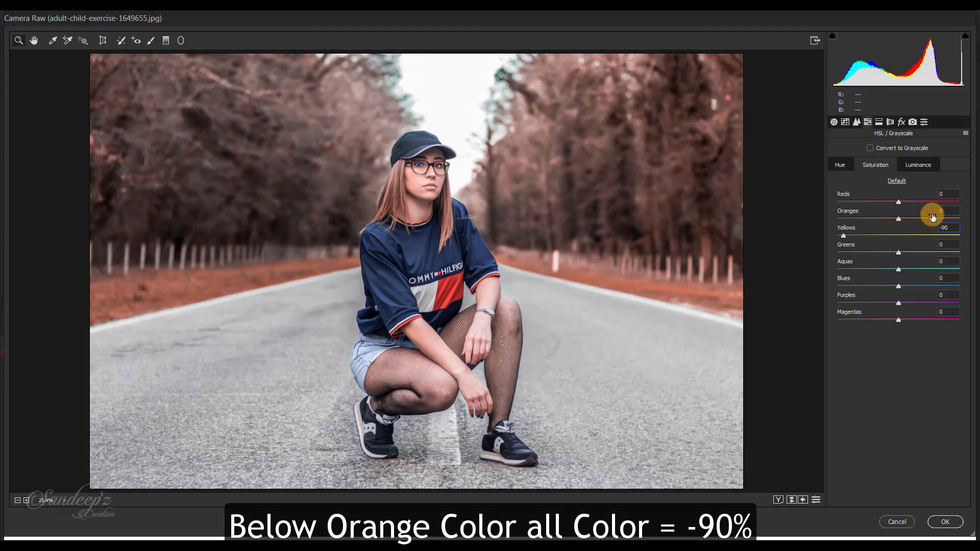
pyautogui.press('Return')
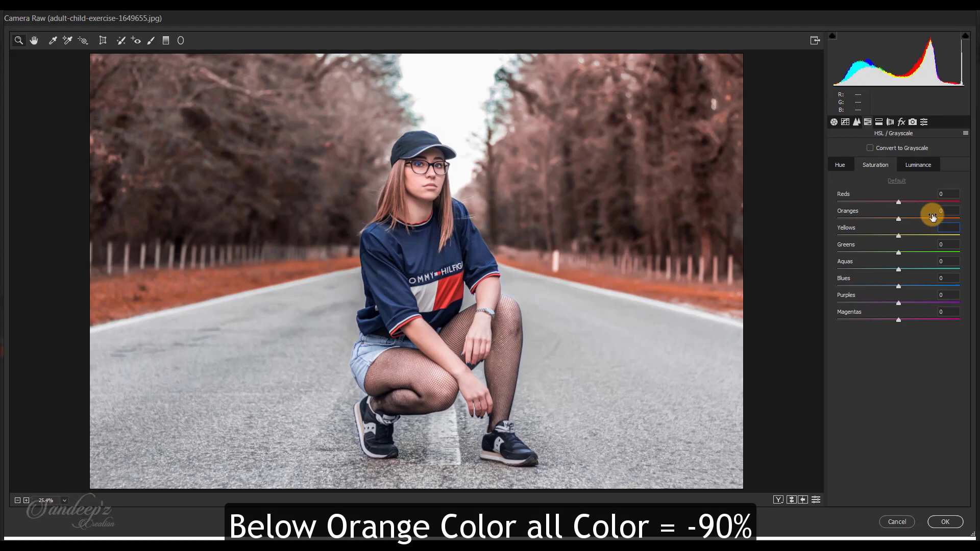
pyautogui.click(950, 245)
pyautogui.write('-90')
pyautogui.click(947, 261)
pyautogui.write('-90')
# Step: Set the HSL saturation of blues, purples and magentas to -90 each, and of oranges to -20
pyautogui.click(947, 279)
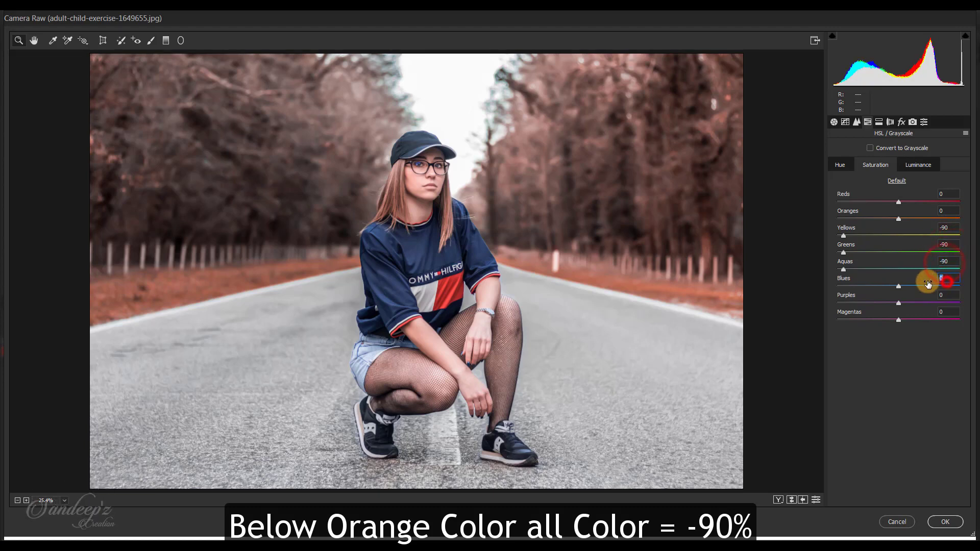
pyautogui.write('-90')
pyautogui.click(946, 296)
pyautogui.write('-90')
pyautogui.click(944, 312)
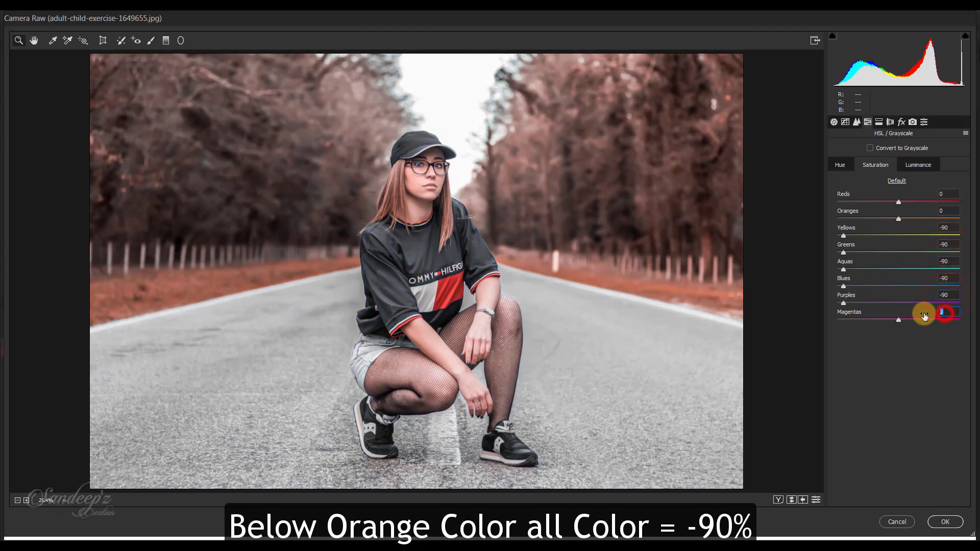
pyautogui.write('-90')
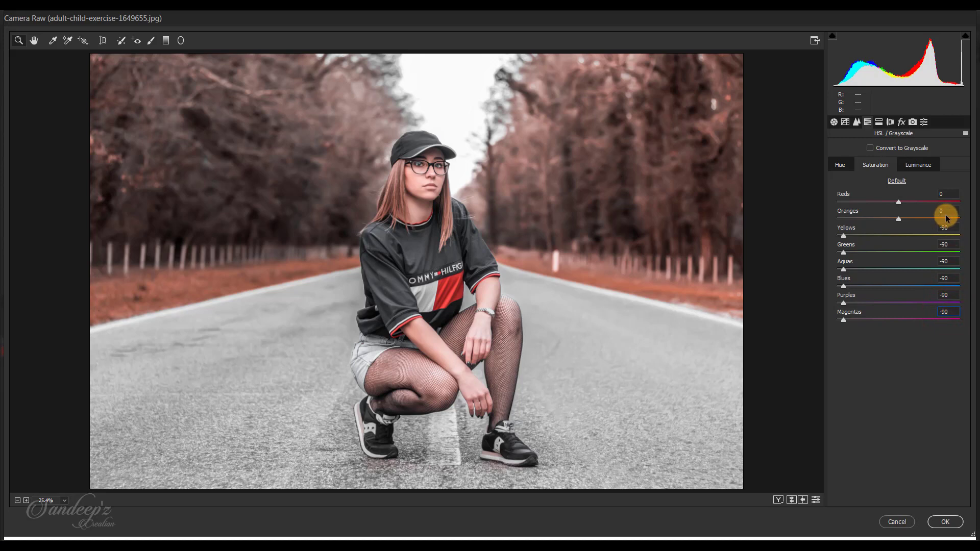
pyautogui.click(944, 211)
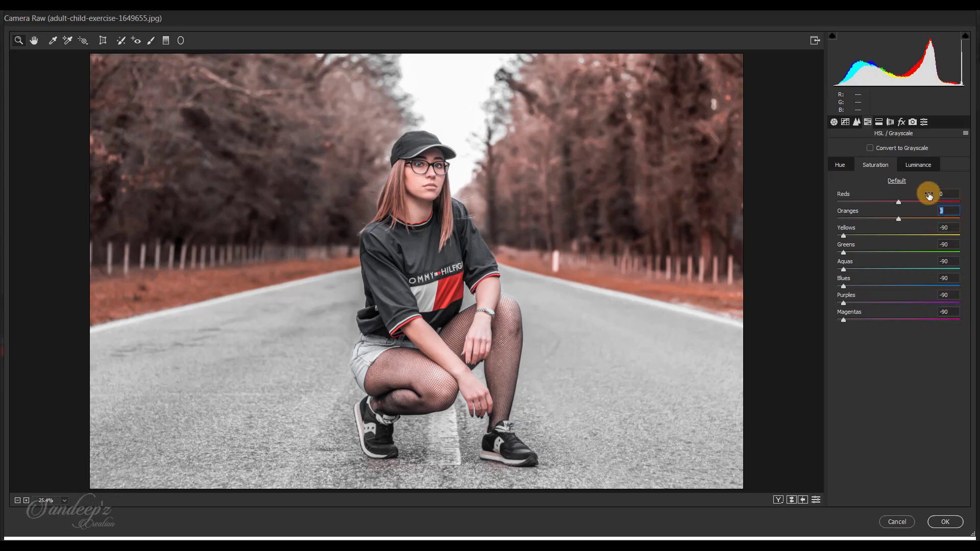
pyautogui.write('-20')
# Step: Set the HSL luminance of yellows, greens and aquas to +90 each
pyautogui.click(908, 166)
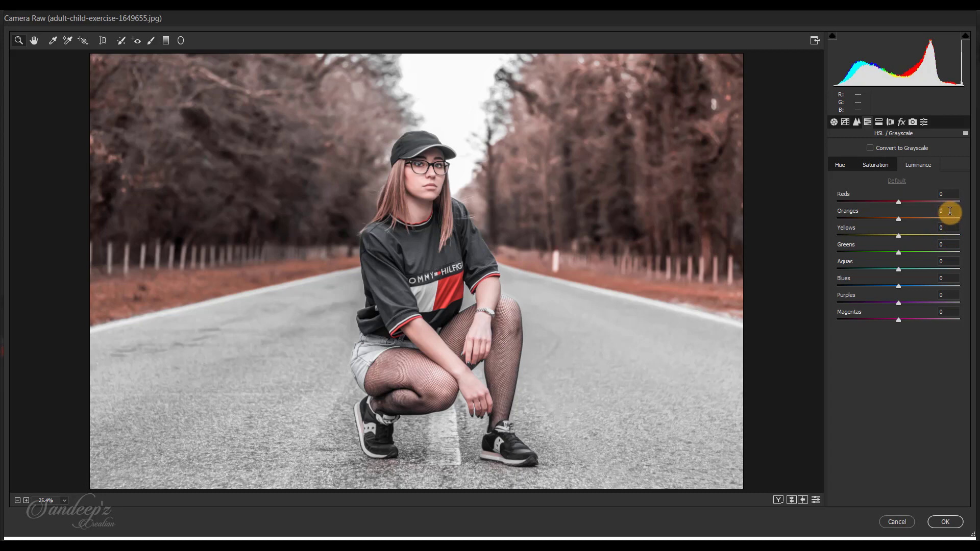
pyautogui.click(947, 228)
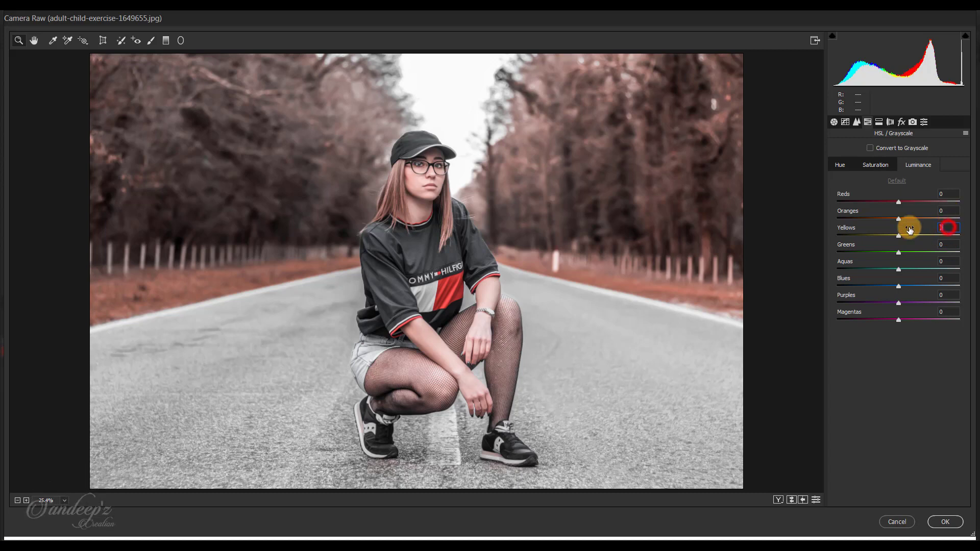
pyautogui.write('90')
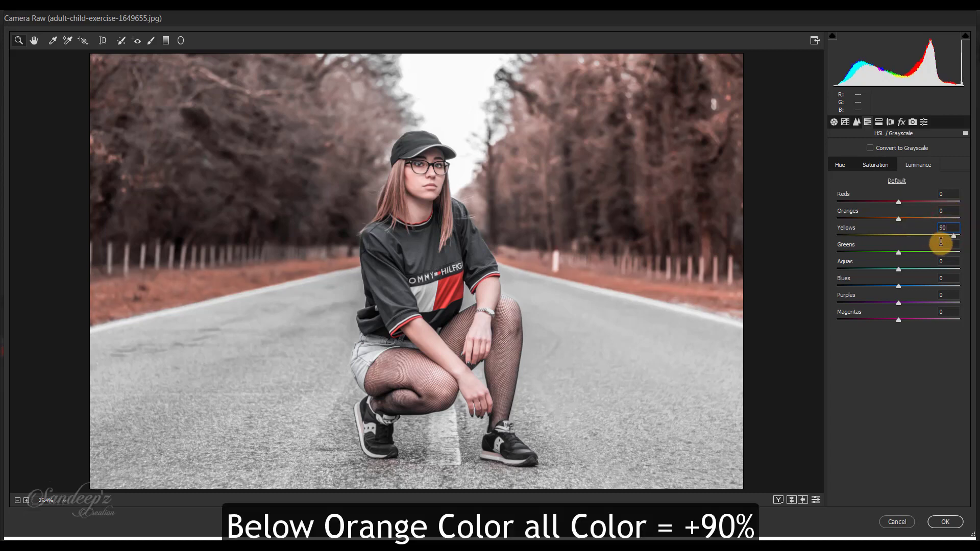
pyautogui.click(943, 245)
pyautogui.click(943, 261)
pyautogui.write('90')
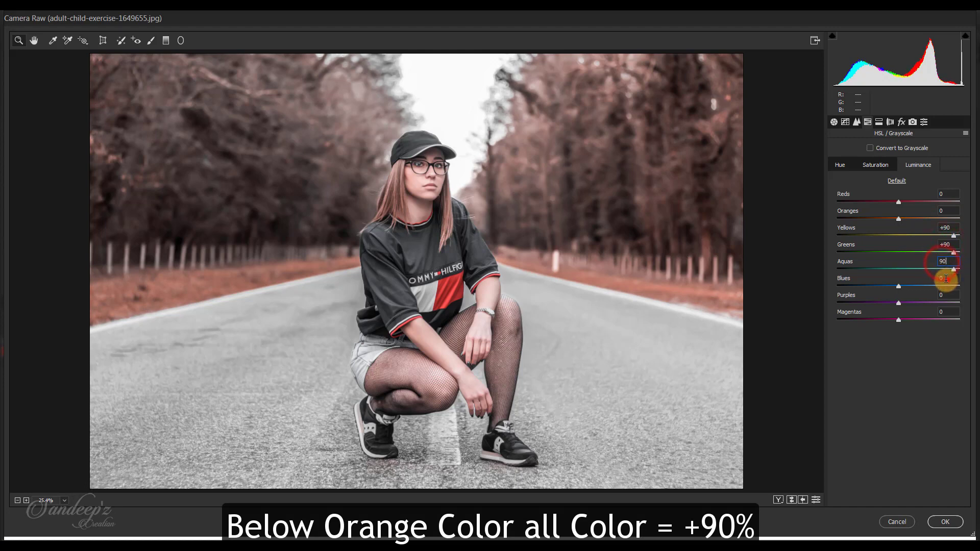
# Step: Set the HSL luminance of blues, purples and magentas to +90 each, and of oranges to -20
pyautogui.click(945, 278)
pyautogui.write('90')
pyautogui.click(944, 295)
pyautogui.write('90')
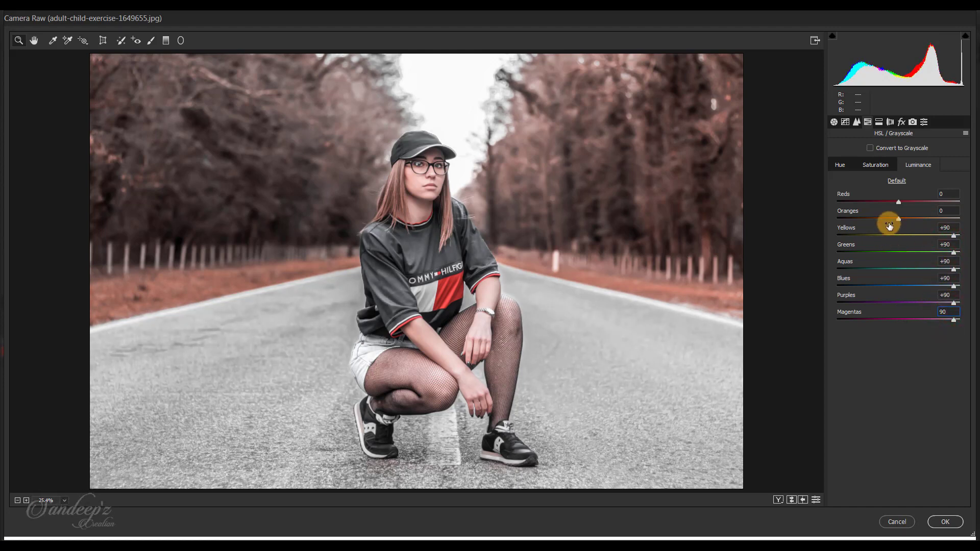
pyautogui.click(935, 211)
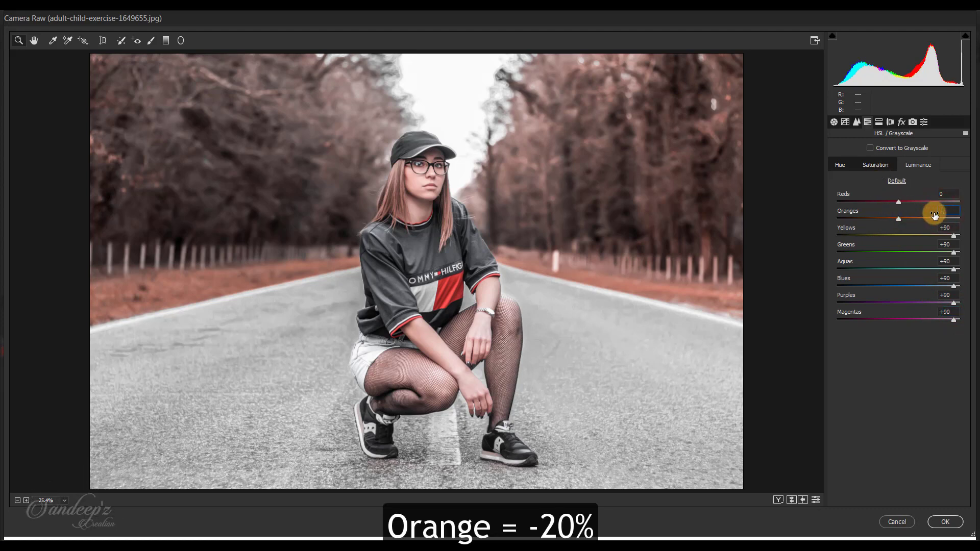
pyautogui.write('-20')
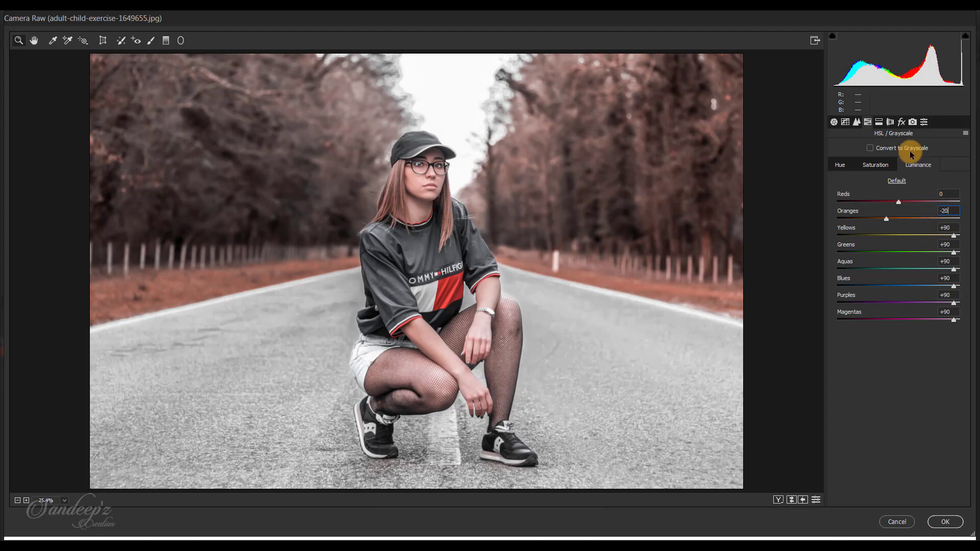
# Step: Apply split toning to the highlights with hue 32 and saturation 5
pyautogui.click(888, 122)
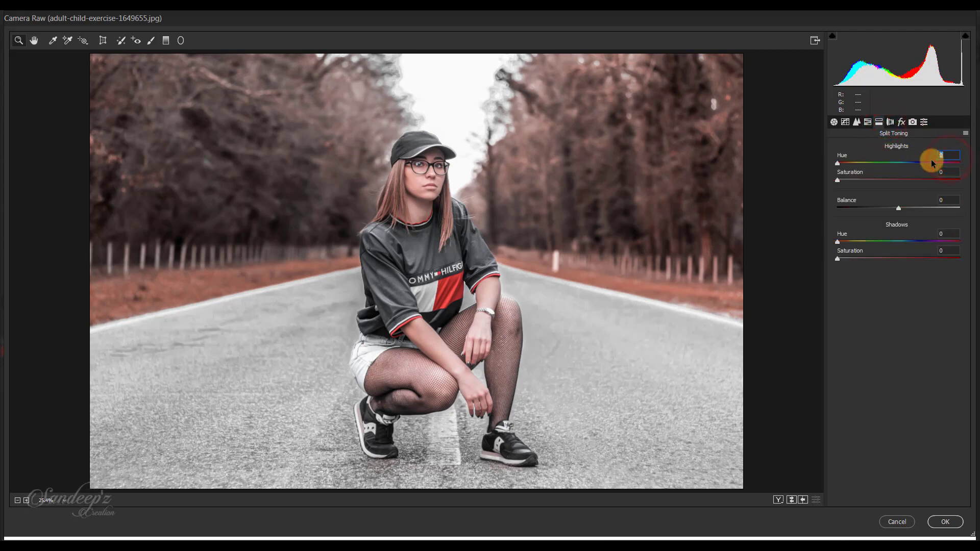
pyautogui.write('32')
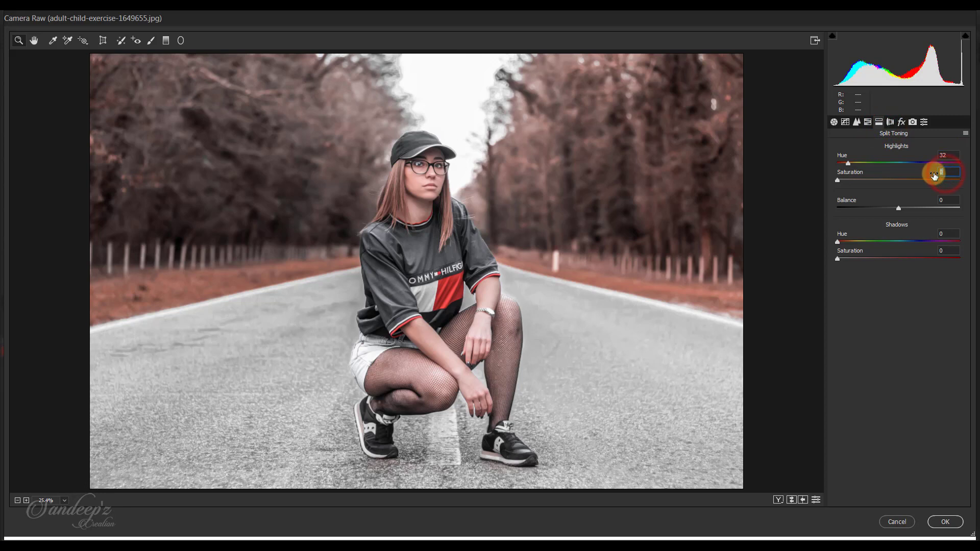
pyautogui.write('5')
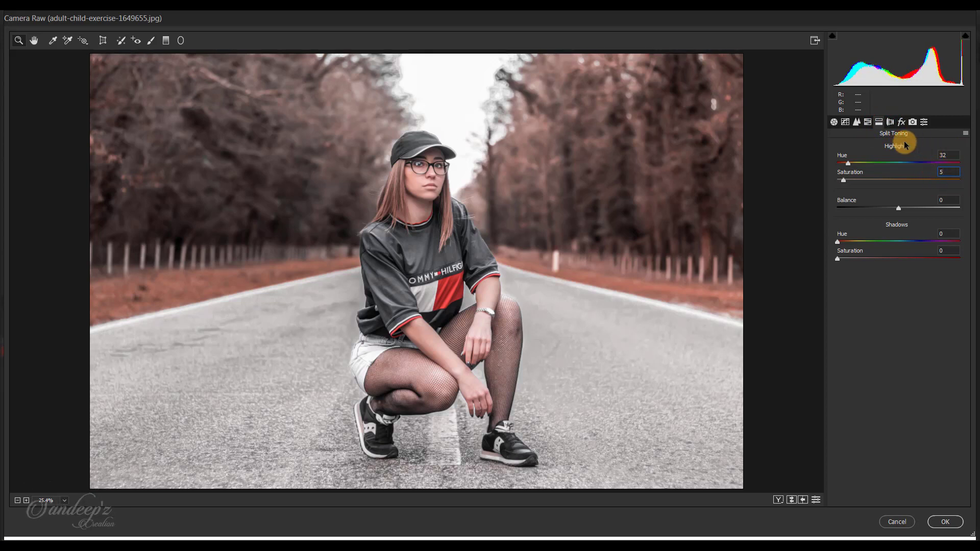
# Step: Darken the photo's edges with a post-crop vignette amount of -24
pyautogui.click(890, 123)
pyautogui.click(900, 122)
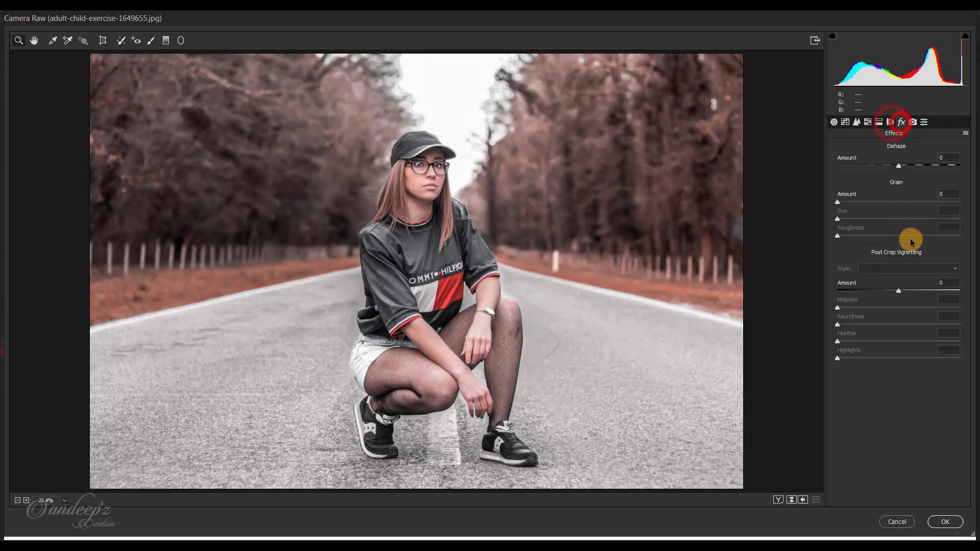
pyautogui.moveTo(898, 295); pyautogui.dragTo(883, 289)
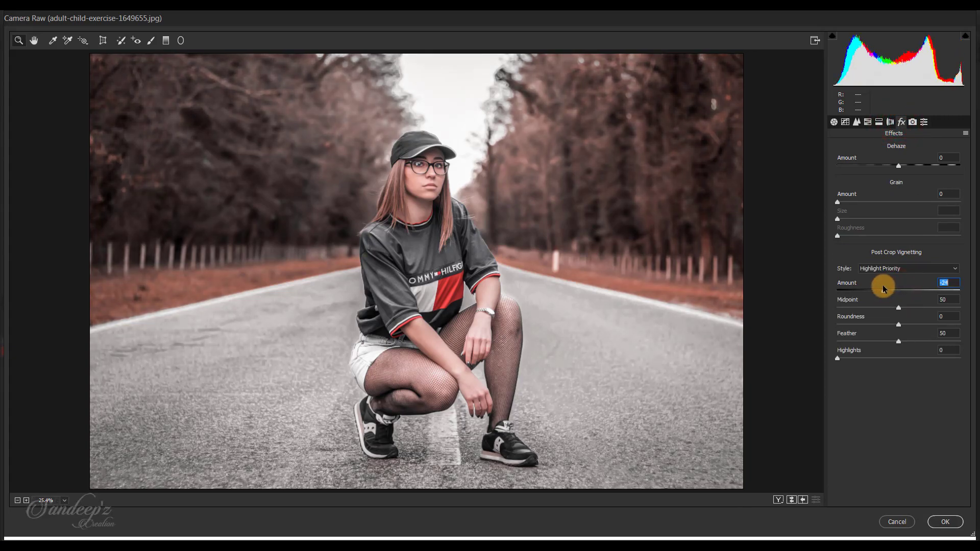
# Step: Set the red primary hue to +100 in the camera calibration
pyautogui.click(913, 122)
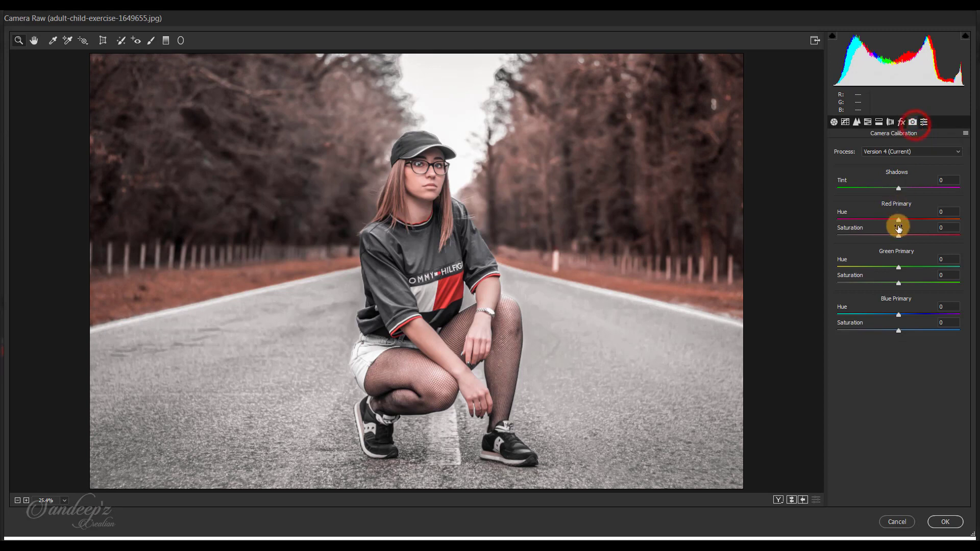
pyautogui.moveTo(898, 223); pyautogui.dragTo(967, 224)
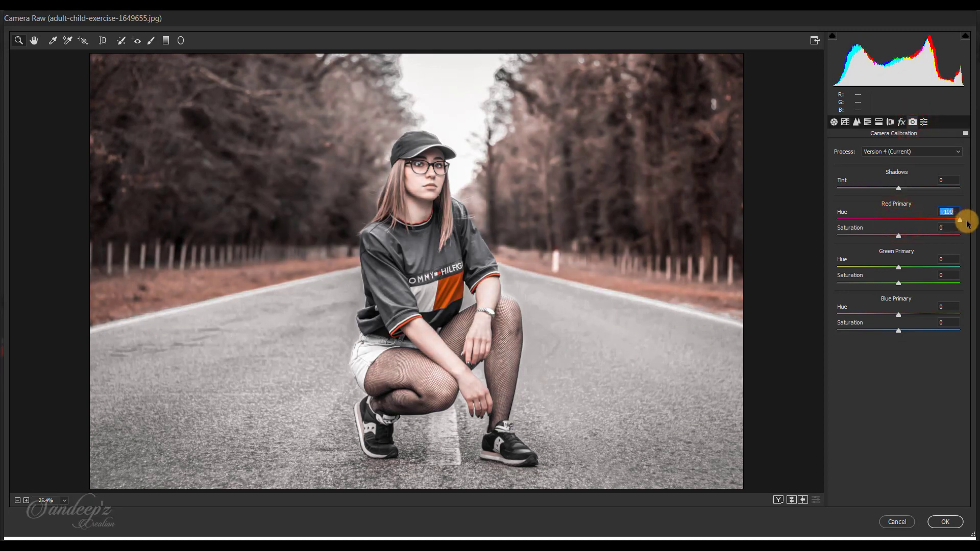
pyautogui.click(947, 228)
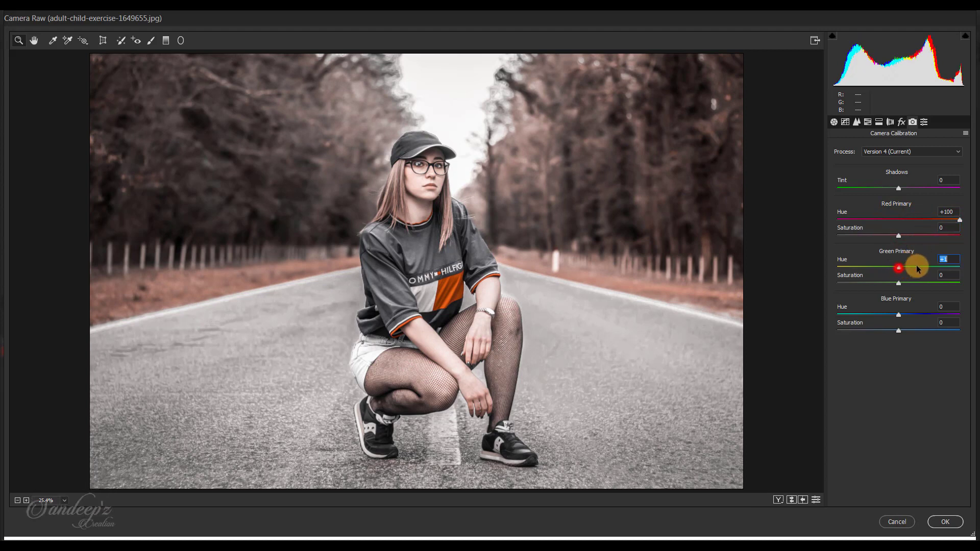
# Step: Calibrate the green primary to hue +100 and saturation -60, and the blue primary to hue -100 and saturation -70
pyautogui.moveTo(916, 268); pyautogui.dragTo(958, 263)
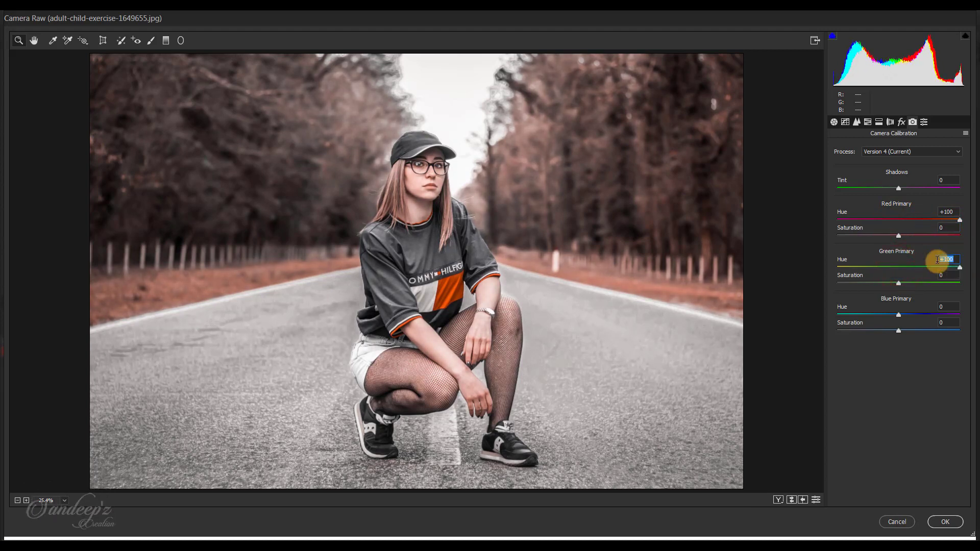
pyautogui.click(938, 275)
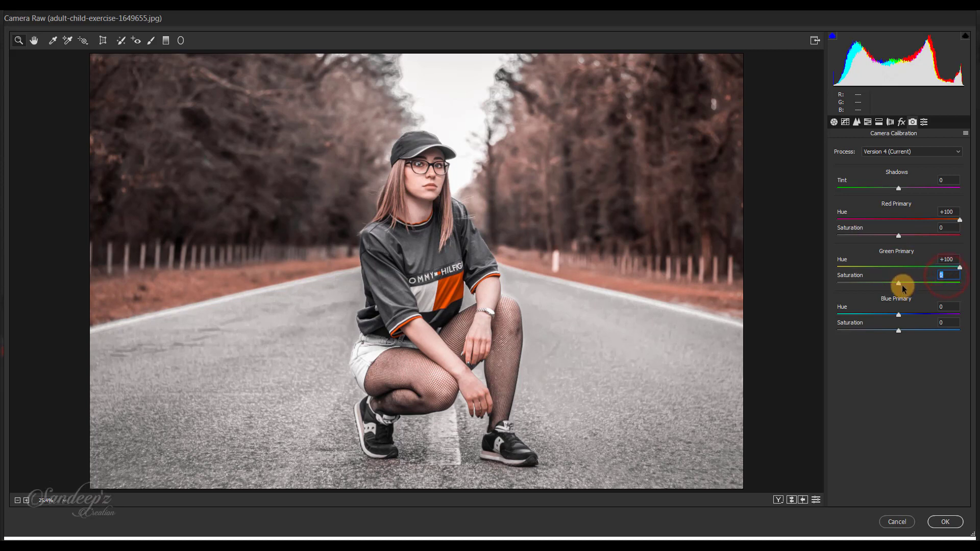
pyautogui.write('-')
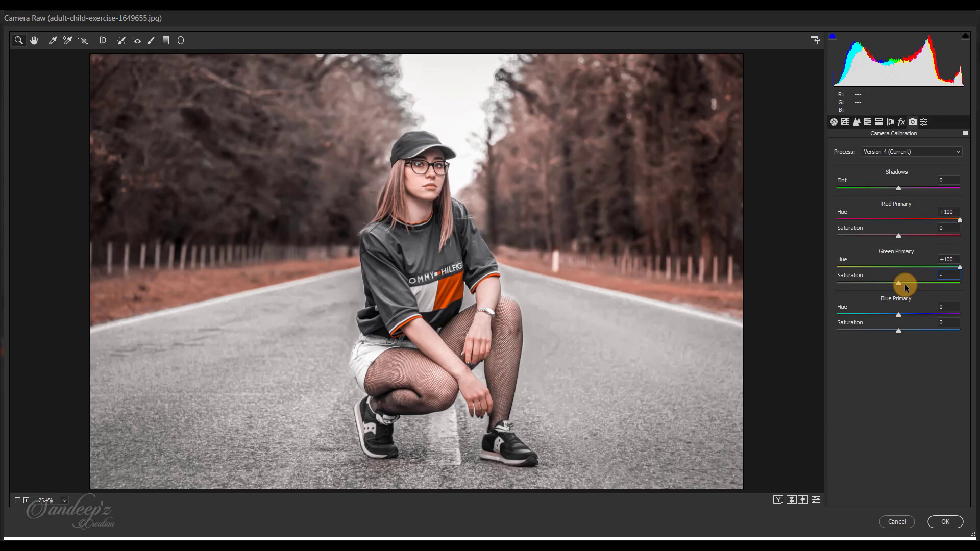
pyautogui.write('60')
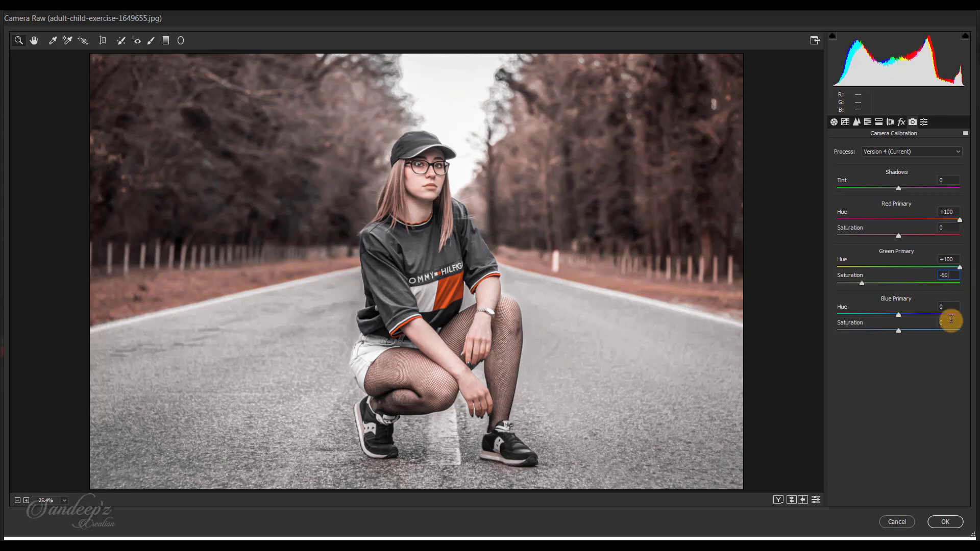
pyautogui.moveTo(898, 316); pyautogui.dragTo(789, 316)
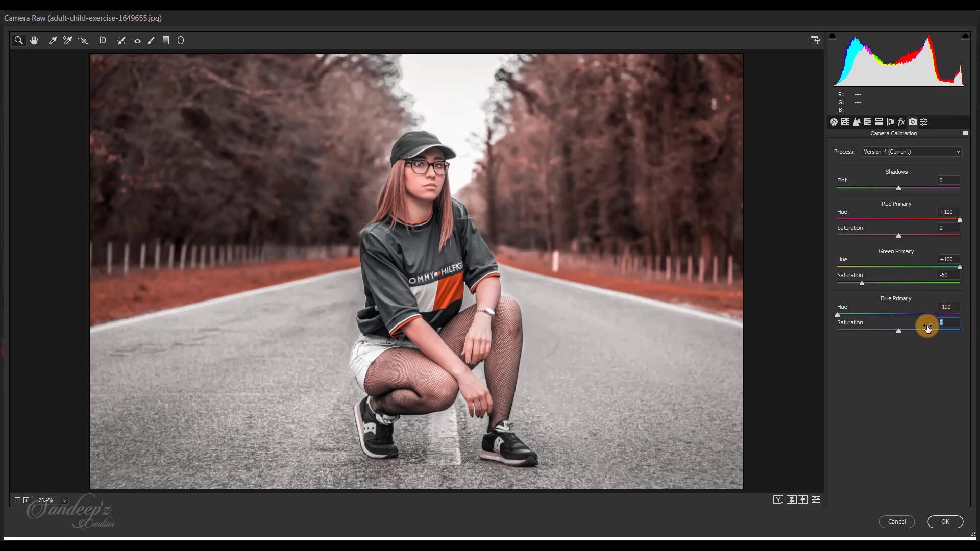
pyautogui.write('-7')
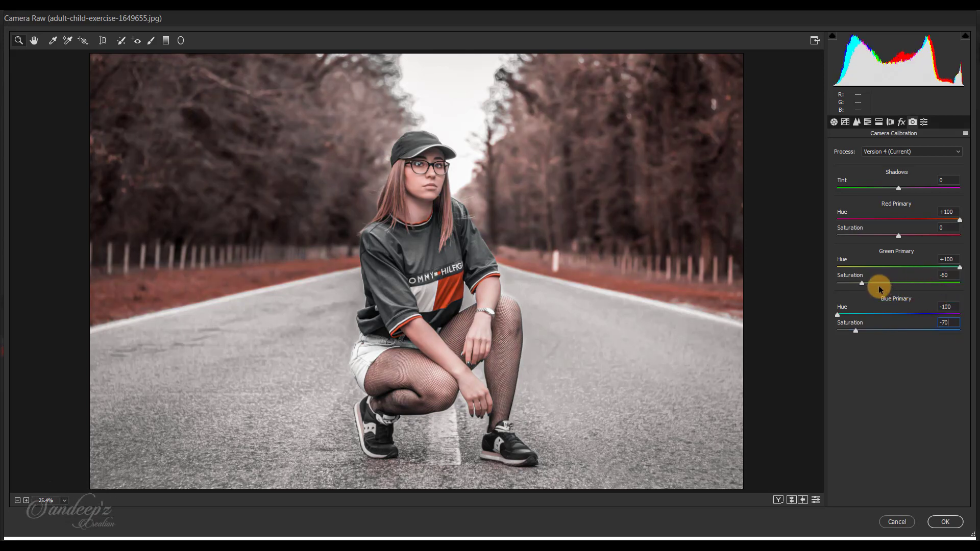
# Step: Shape the RGB point curve for a matte finish, with the black point at input 1, output 22 and the white point at input 244, output 255
pyautogui.click(847, 123)
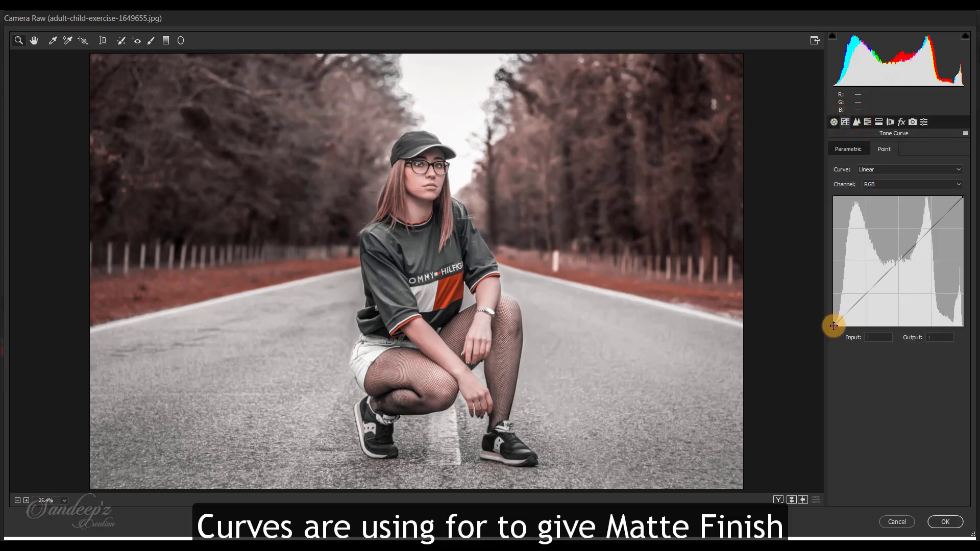
pyautogui.moveTo(833, 325)
pyautogui.mouseDown()
pyautogui.moveTo(833, 314)
pyautogui.moveTo(871, 291)
pyautogui.moveTo(827, 313)
pyautogui.mouseUp()
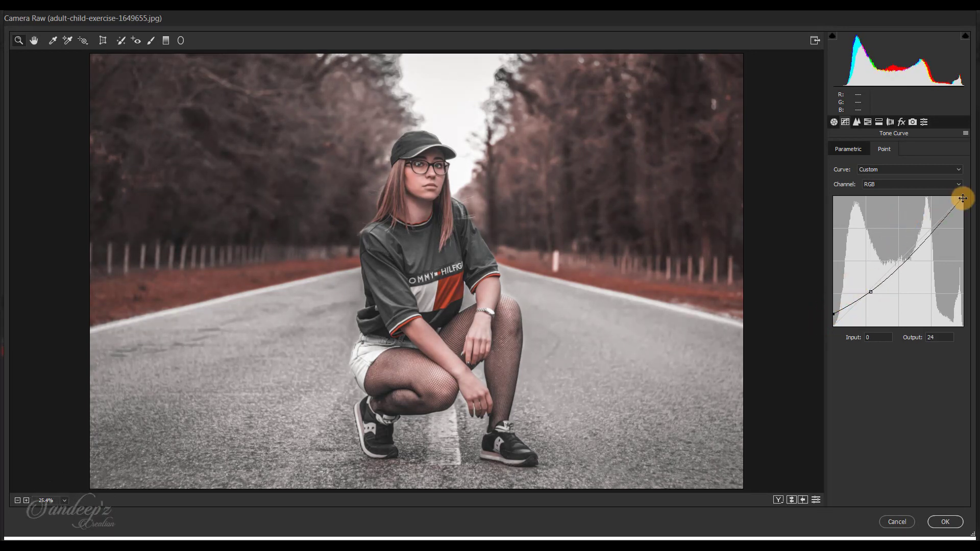
pyautogui.moveTo(962, 197)
pyautogui.mouseDown()
pyautogui.moveTo(970, 194)
pyautogui.moveTo(972, 260)
pyautogui.moveTo(970, 193)
pyautogui.moveTo(884, 182)
pyautogui.moveTo(956, 185)
pyautogui.mouseUp()
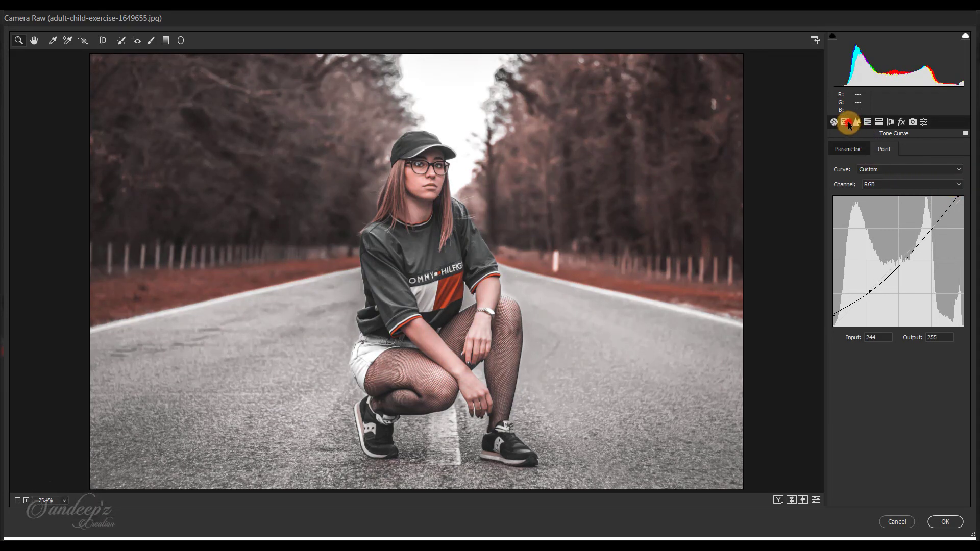
pyautogui.click(833, 313)
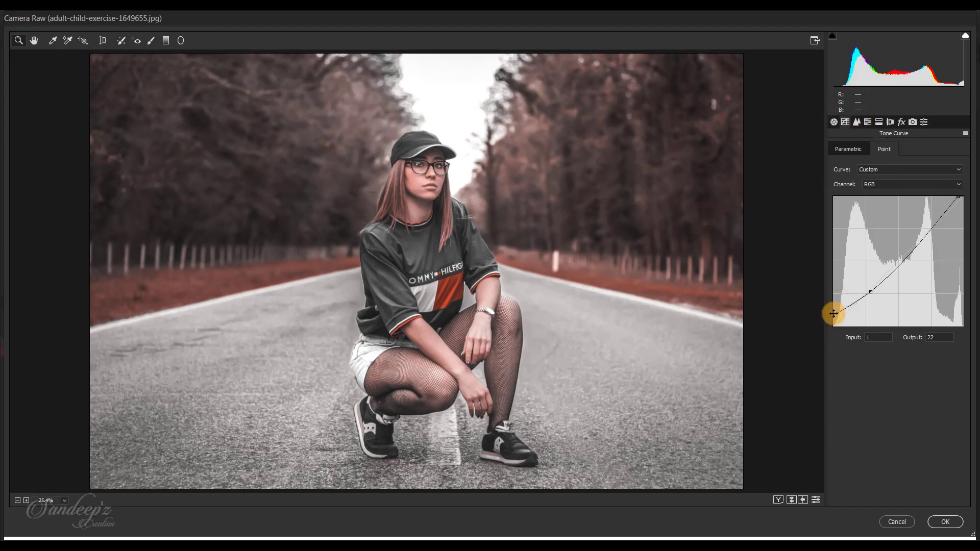
# Step: Set the basic exposure to +0.65 and the white balance temperature to -3
pyautogui.click(834, 121)
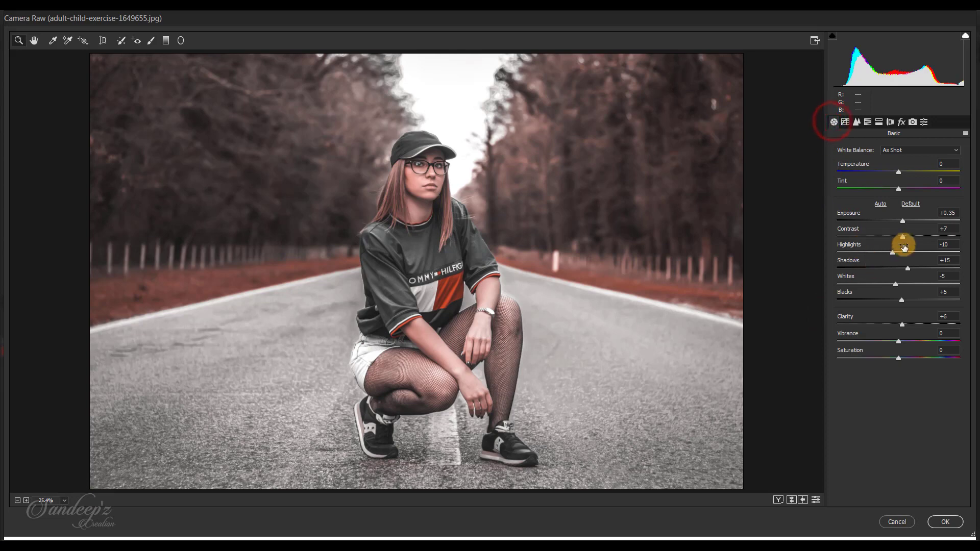
pyautogui.moveTo(903, 221); pyautogui.dragTo(906, 222)
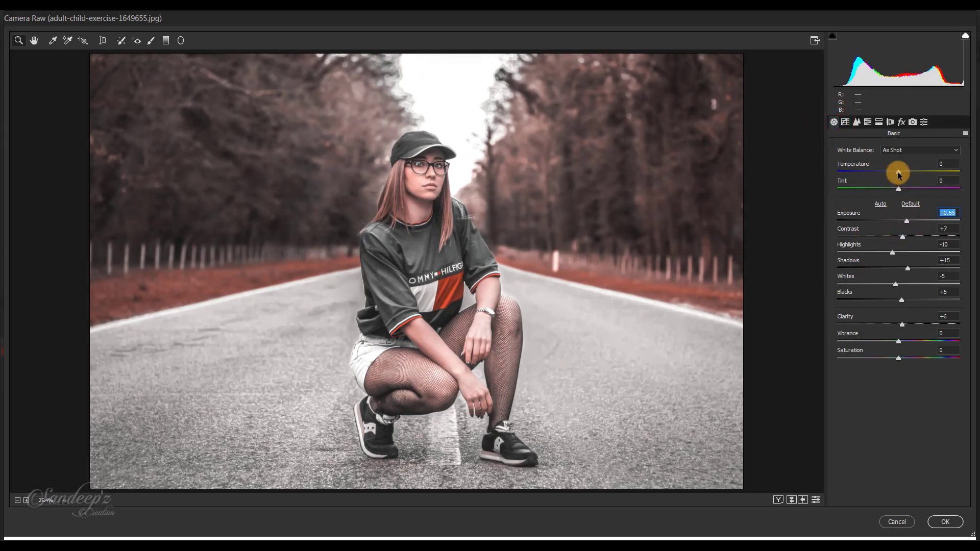
pyautogui.moveTo(898, 172); pyautogui.dragTo(895, 171)
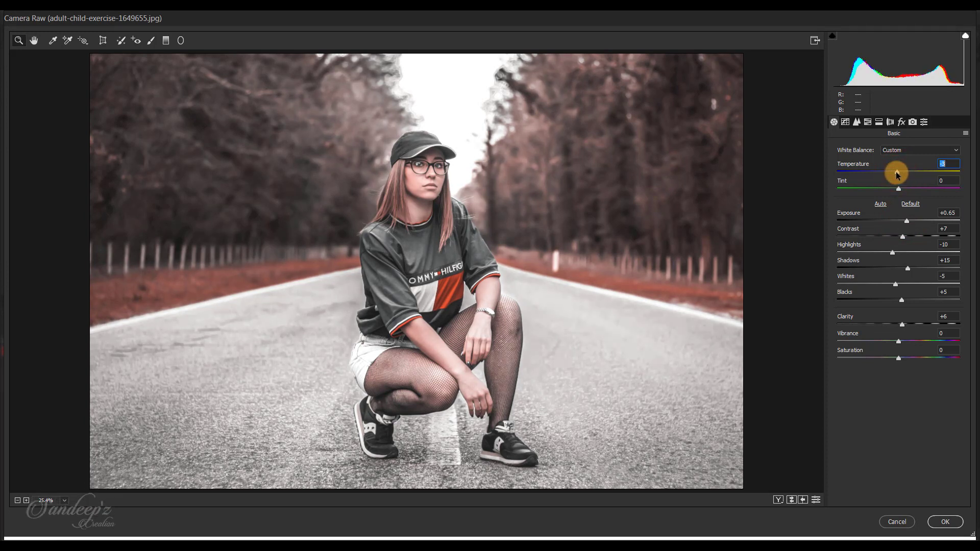
# Step: Set the split toning highlights saturation to 8
pyautogui.click(878, 121)
pyautogui.moveTo(843, 178)
pyautogui.mouseDown()
pyautogui.moveTo(870, 179)
pyautogui.moveTo(848, 181)
pyautogui.mouseUp()
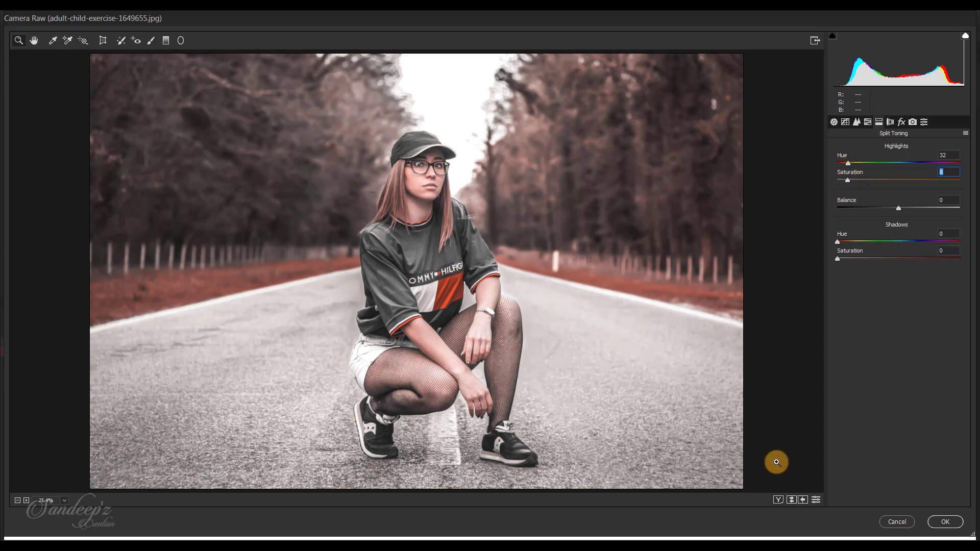
# Step: Compare the woman's portrait before and after at close range, and apply the Camera Raw adjustments to the layer
pyautogui.click(777, 499)
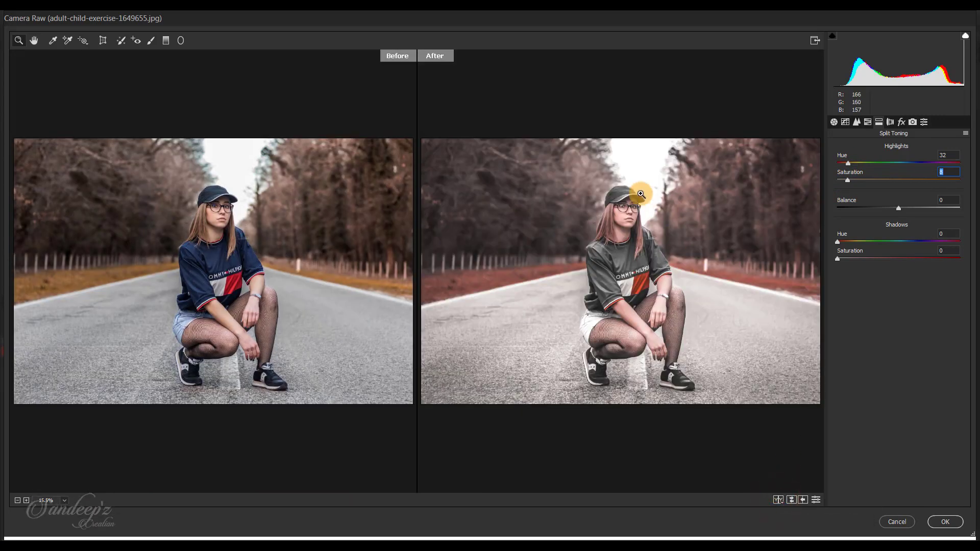
pyautogui.click(627, 223)
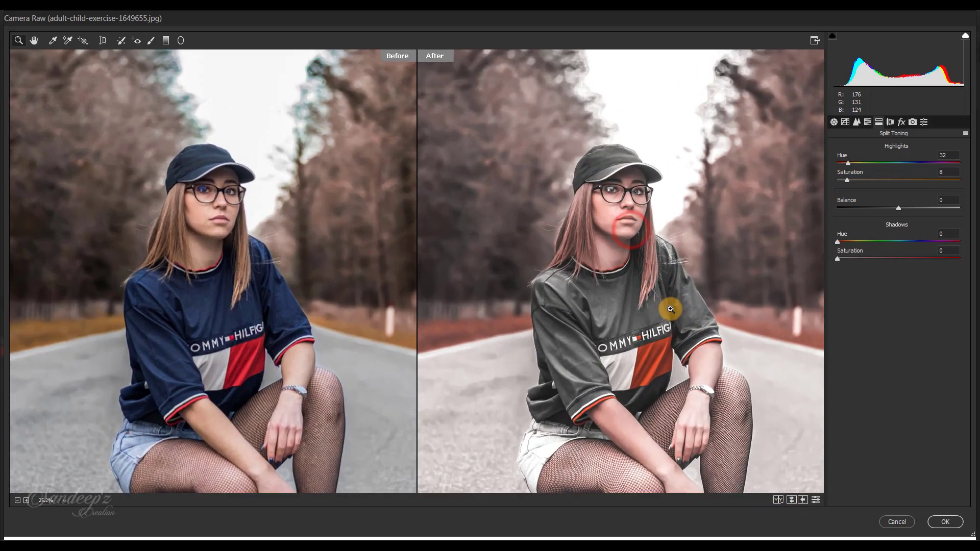
pyautogui.scroll(-3, 663, 288)
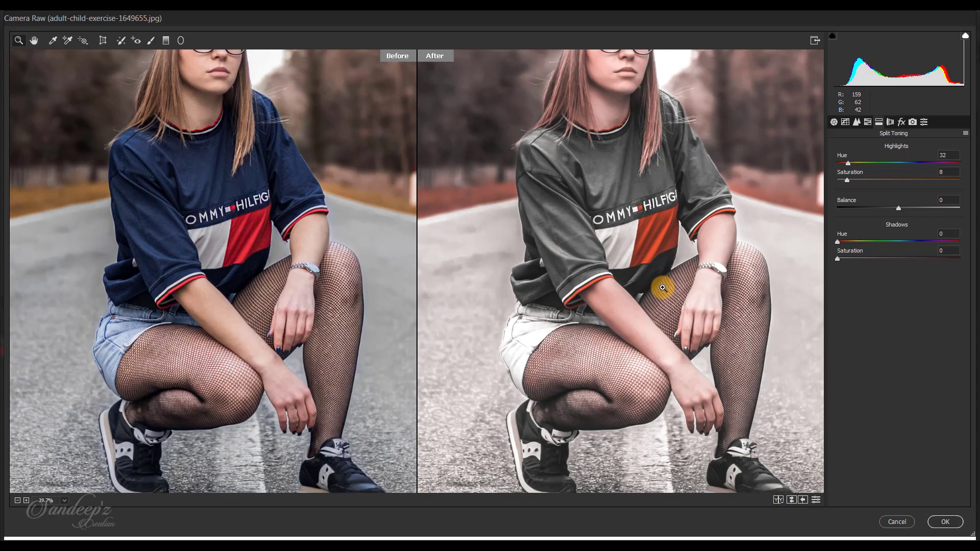
pyautogui.scroll(-1, 662, 288)
pyautogui.scroll(3, 663, 288)
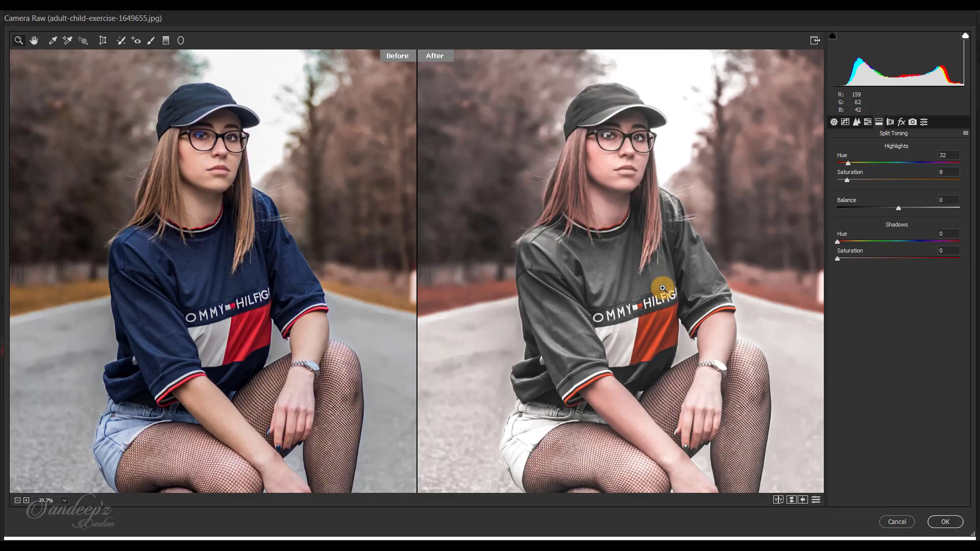
pyautogui.click(943, 521)
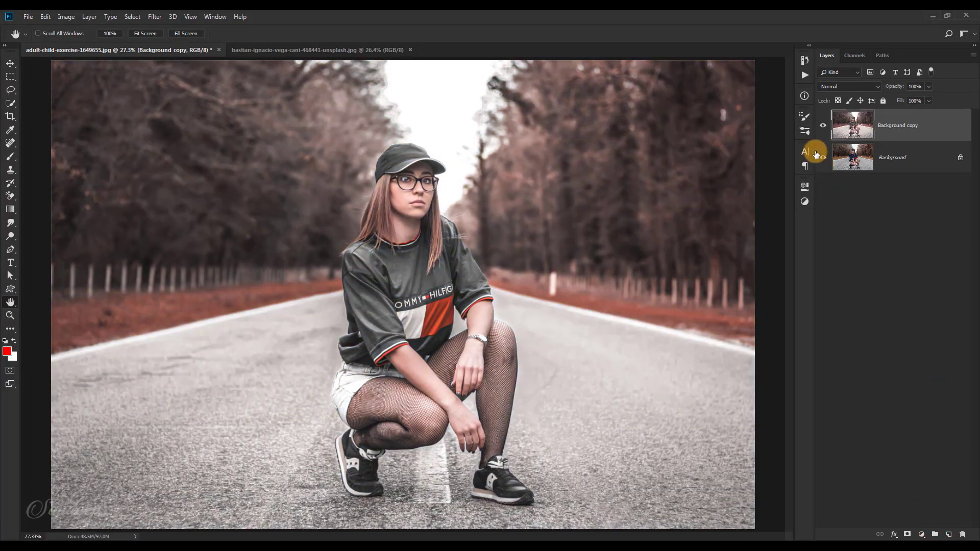
# Step: Toggle the visibility of the Background copy layer repeatedly to compare the original and graded portrait
pyautogui.click(823, 126)
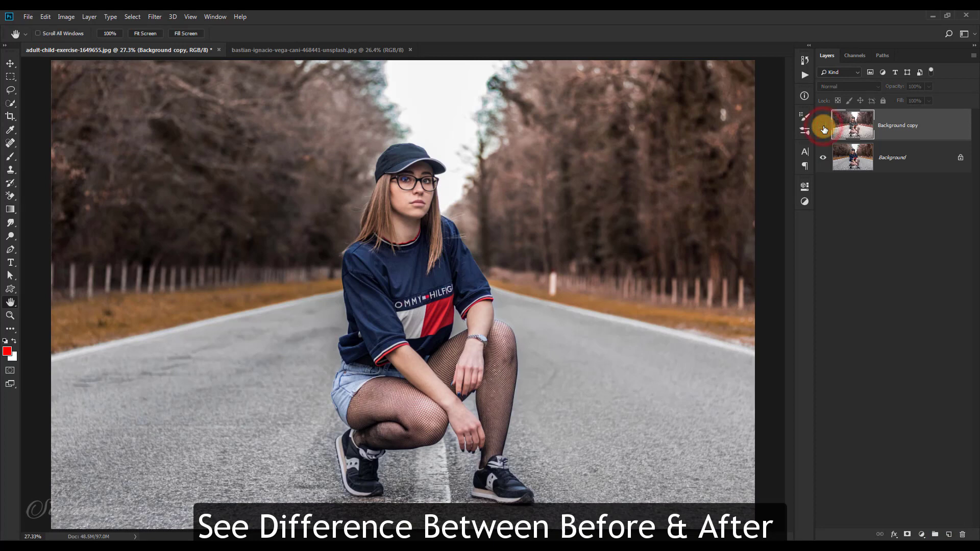
pyautogui.click(822, 128)
pyautogui.click(823, 128)
pyautogui.click(822, 128)
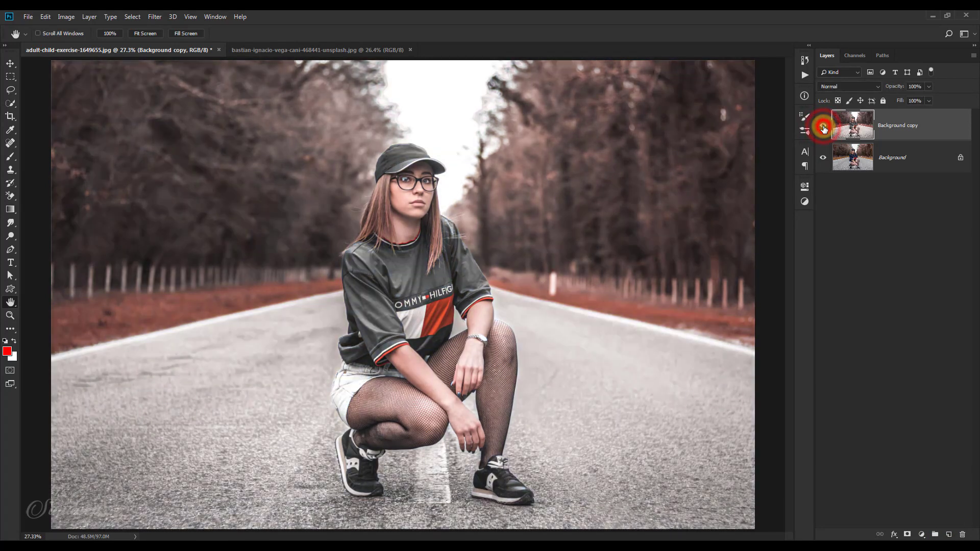
pyautogui.click(823, 128)
pyautogui.click(823, 128)
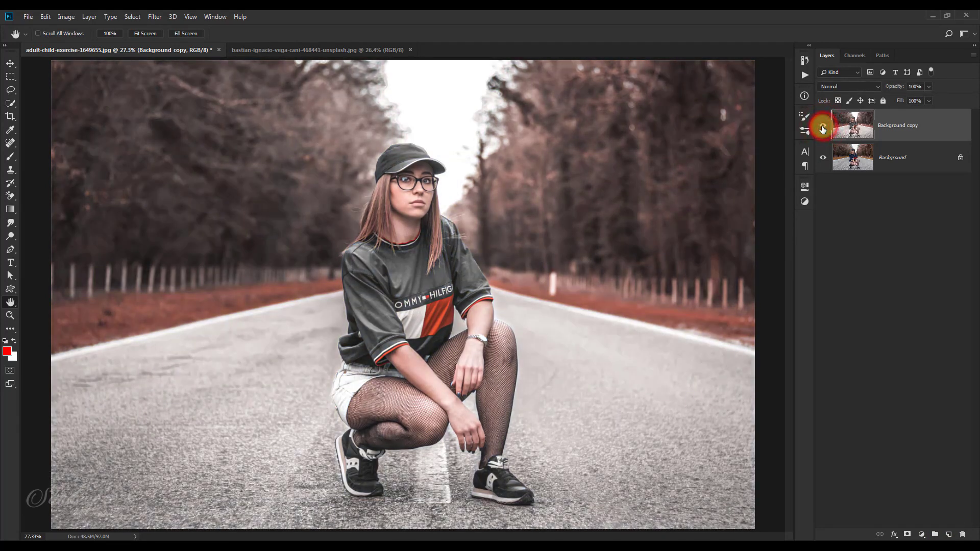
# Step: Open the second photo, of the man in the red jacket, in the Camera Raw filter and apply the Brown & White preset
pyautogui.click(335, 54)
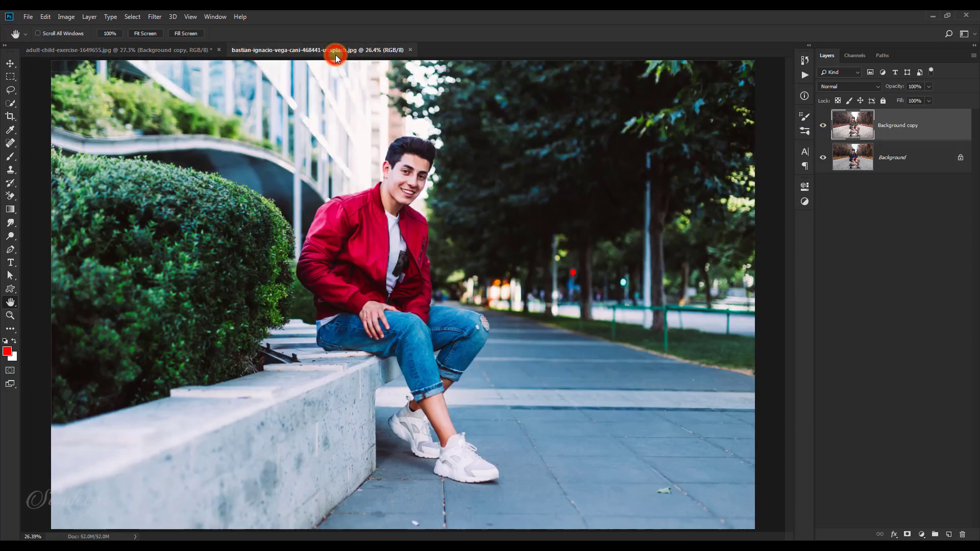
pyautogui.click(154, 17)
pyautogui.click(172, 81)
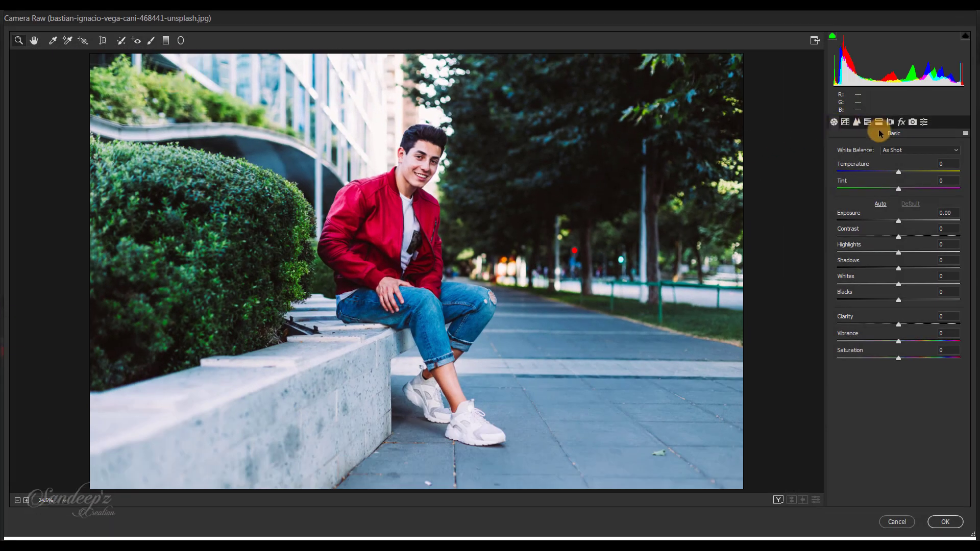
pyautogui.click(924, 122)
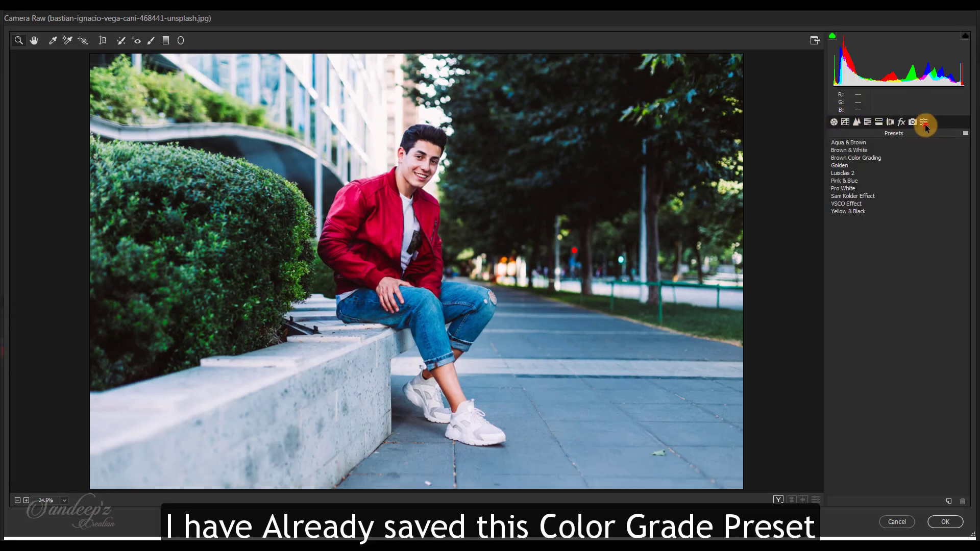
pyautogui.click(862, 151)
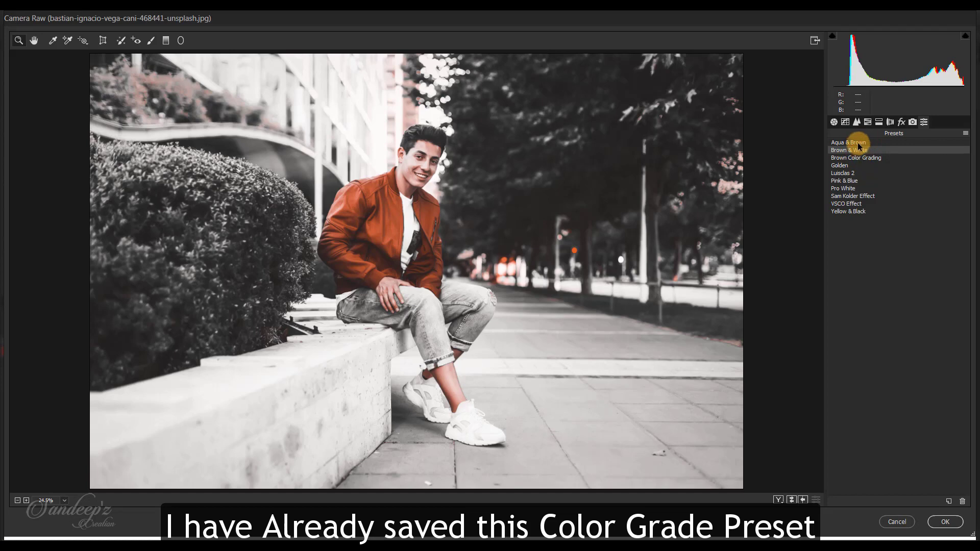
# Step: Fine-tune the preset's basic tone with exposure +0.15, whites +2 and highlights -3, keeping the temperature at 0
pyautogui.click(844, 122)
pyautogui.click(833, 122)
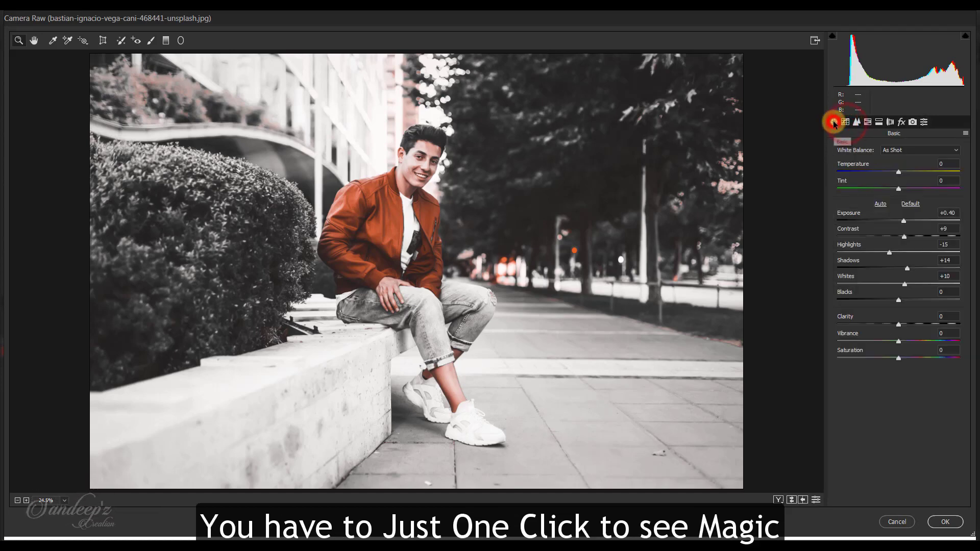
pyautogui.moveTo(903, 221); pyautogui.dragTo(900, 221)
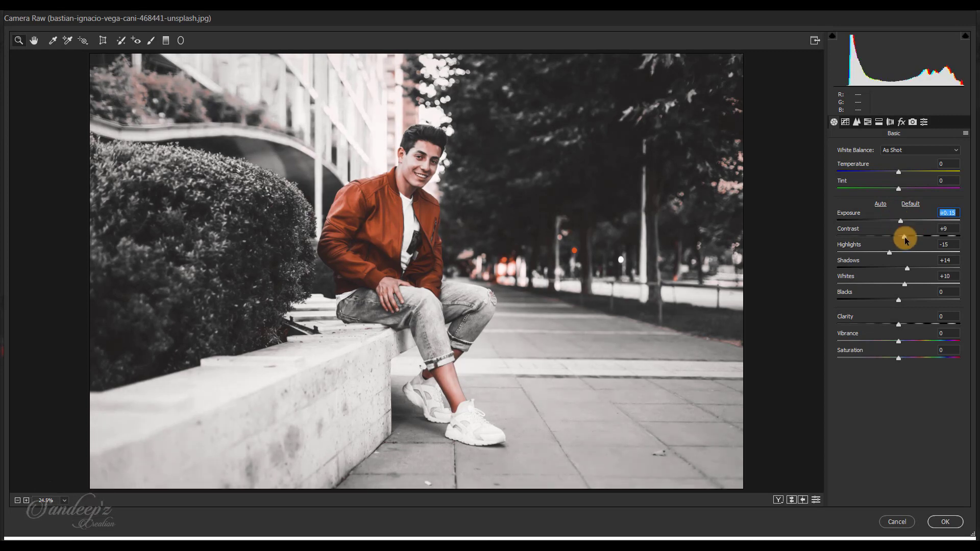
pyautogui.moveTo(904, 285); pyautogui.dragTo(905, 287)
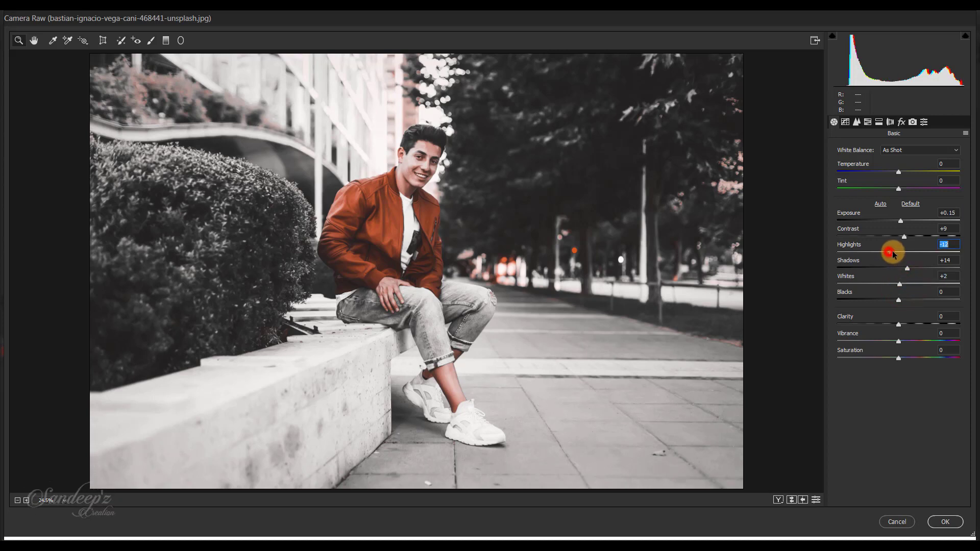
pyautogui.moveTo(888, 254); pyautogui.dragTo(897, 254)
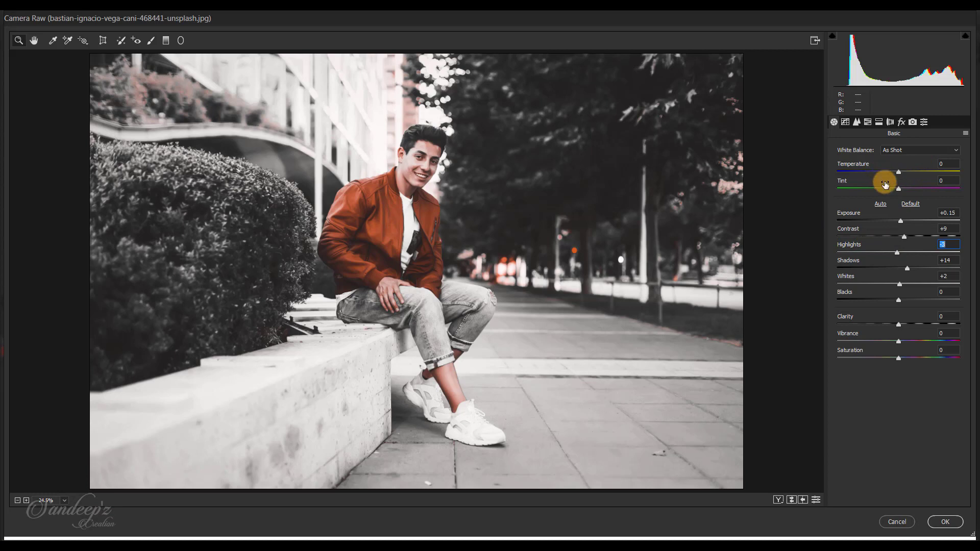
pyautogui.moveTo(899, 176); pyautogui.dragTo(897, 175)
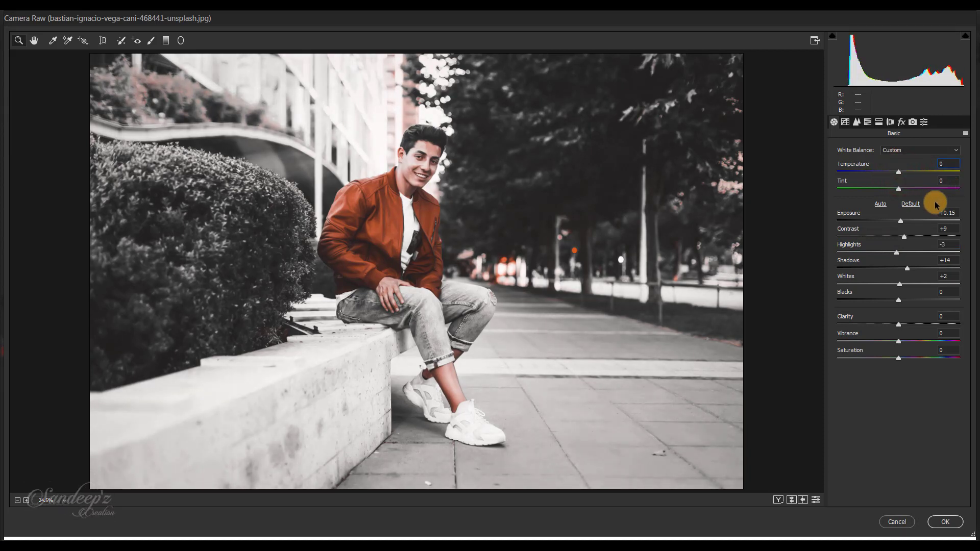
# Step: Compare the man's photo before and after at close range, and apply the Camera Raw preset adjustments
pyautogui.click(777, 499)
pyautogui.moveTo(660, 278); pyautogui.dragTo(658, 304)
pyautogui.scroll(2, 659, 304)
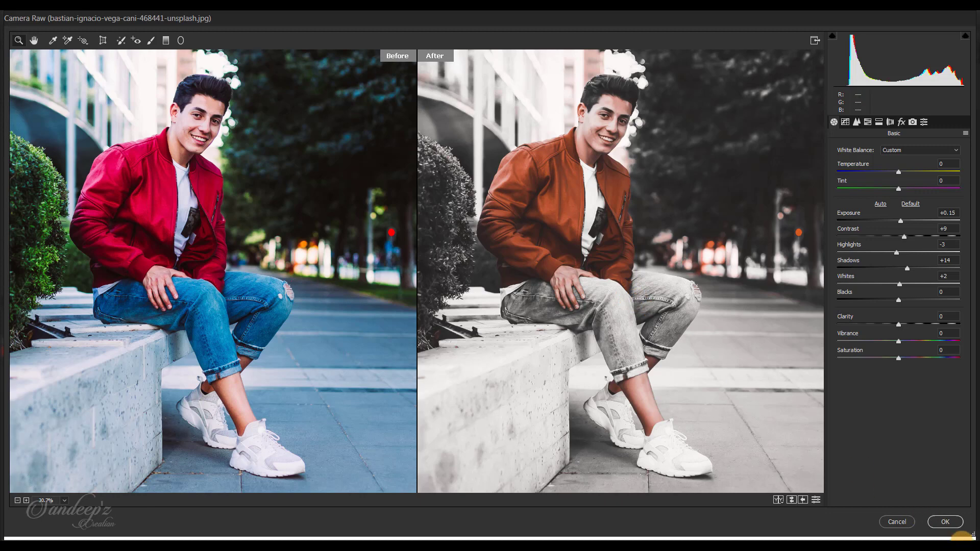
pyautogui.click(945, 521)
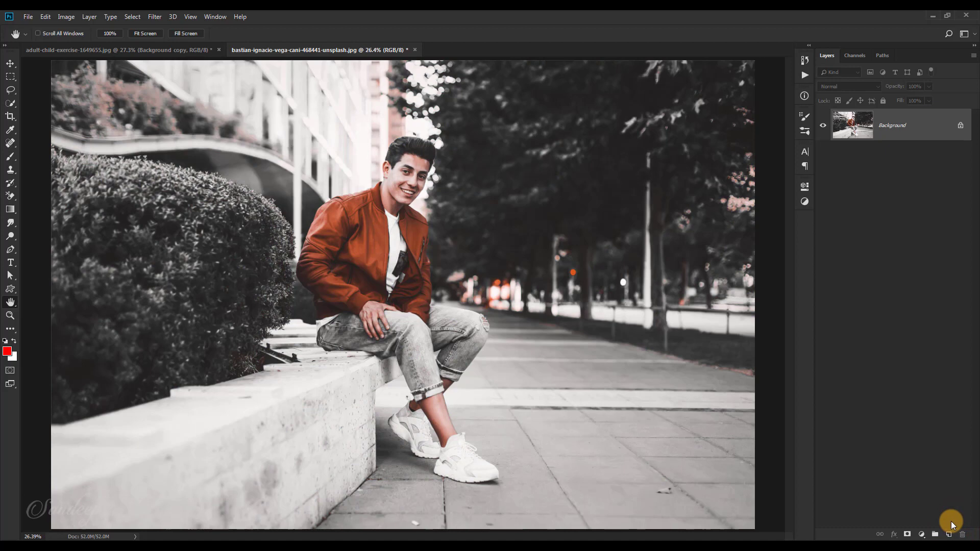
# Step: Undo and redo the Camera Raw filter repeatedly to compare the original and graded versions of the man's photo
pyautogui.hotkey('ctrl', 'z')
pyautogui.hotkey('ctrl', 'z')
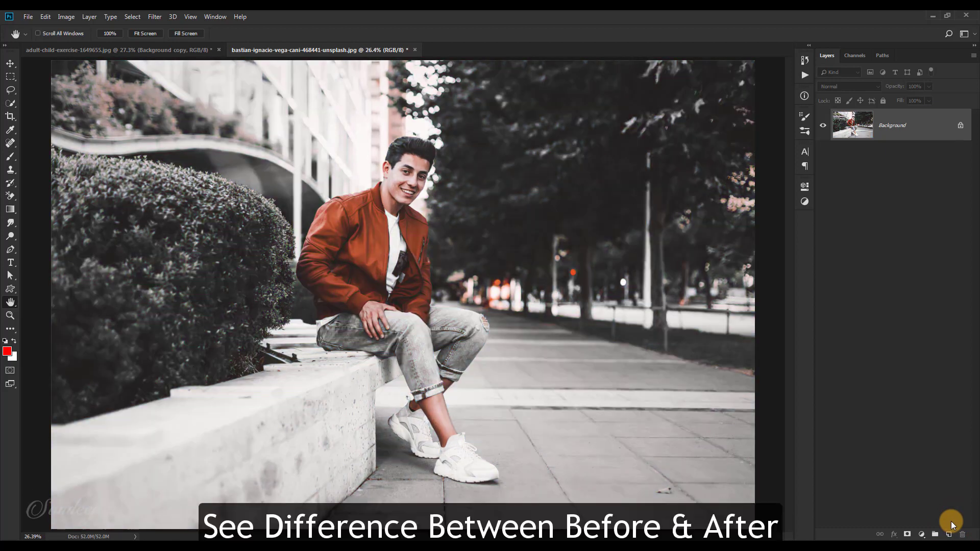
pyautogui.hotkey('ctrl', 'z')
pyautogui.hotkey('ctrl', 'z')
pyautogui.hotkey('ctrl', 'z')
pyautogui.hotkey('ctrl', 'z')
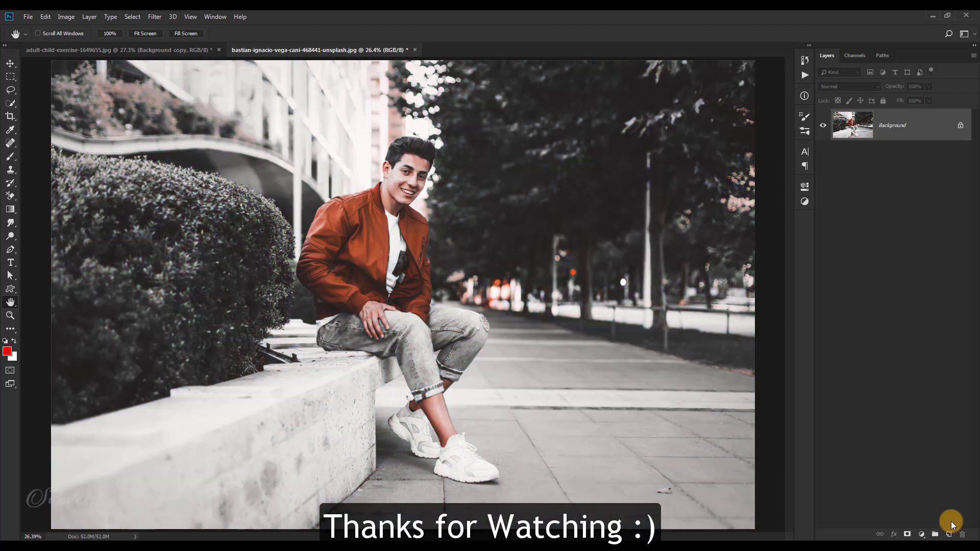
pyautogui.hotkey('ctrl', 'z')
pyautogui.hotkey('ctrl', 'z')
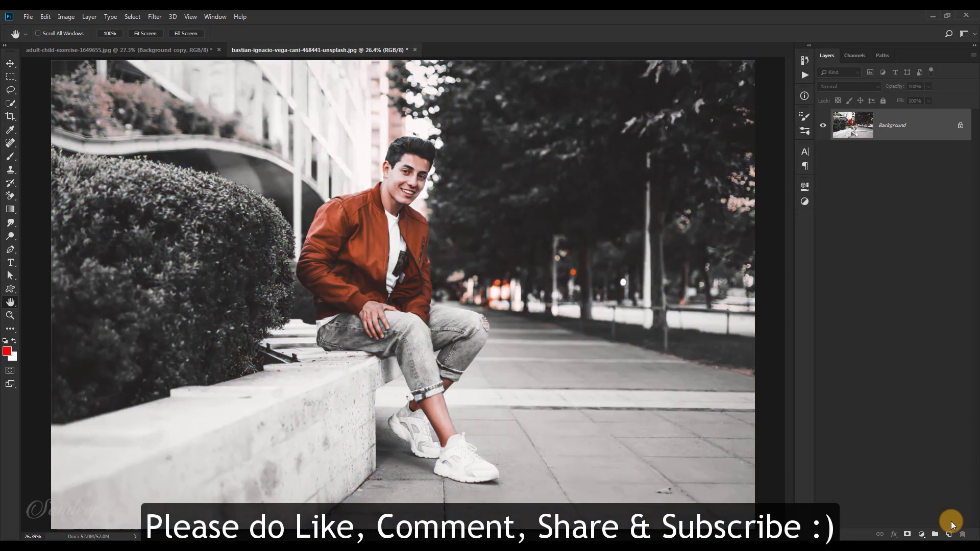
pyautogui.hotkey('ctrl', 'z')
pyautogui.hotkey('ctrl', 'z')
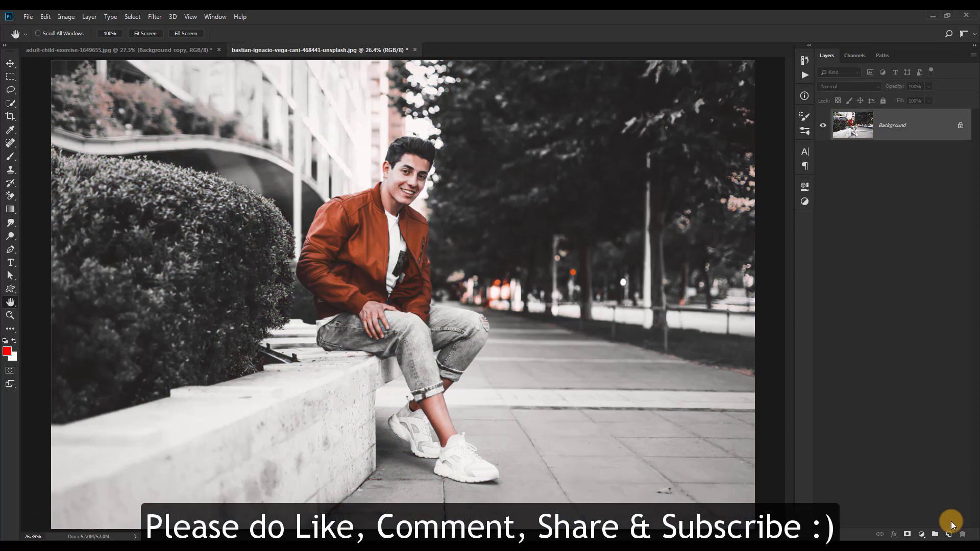